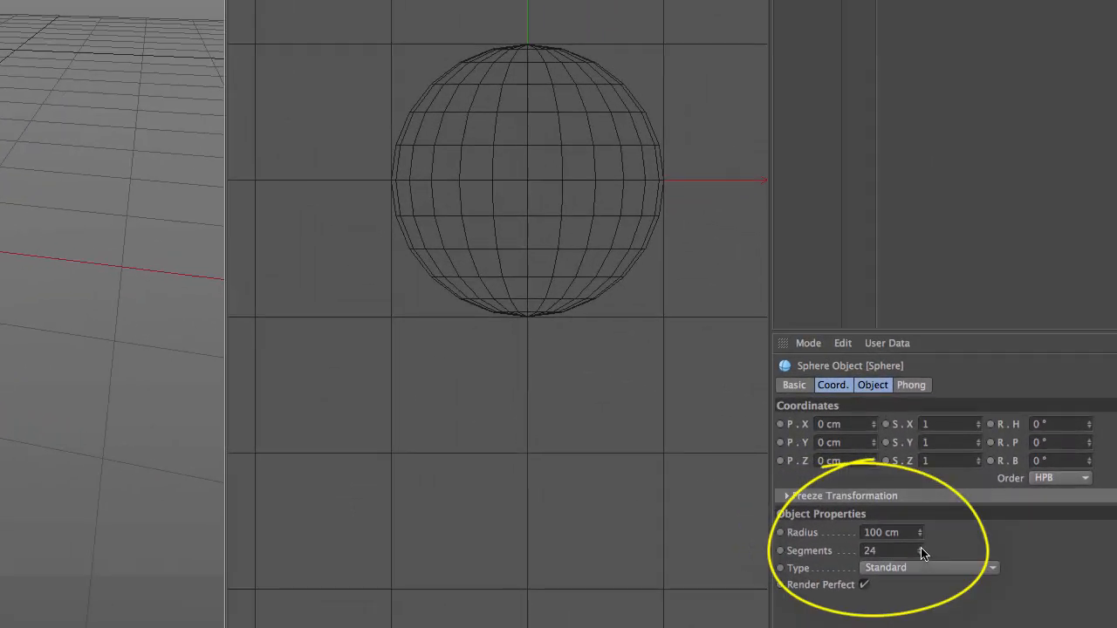
Step: Set the sphere's segment count to 28
{"action": "left_click", "coordinate": [919, 547]}
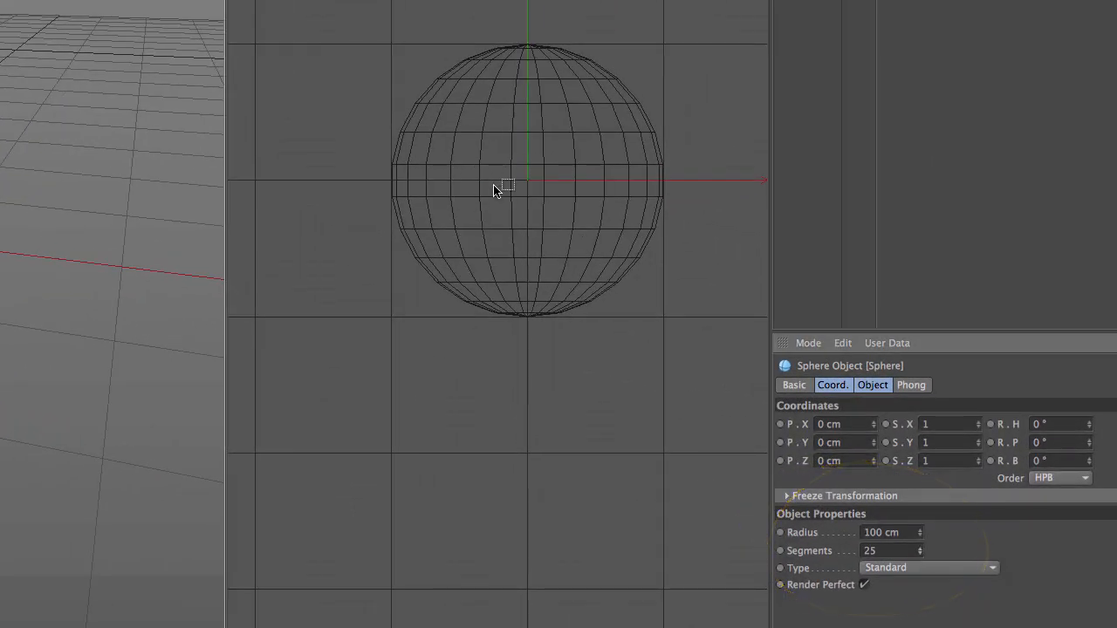
{"action": "left_click", "coordinate": [920, 547]}
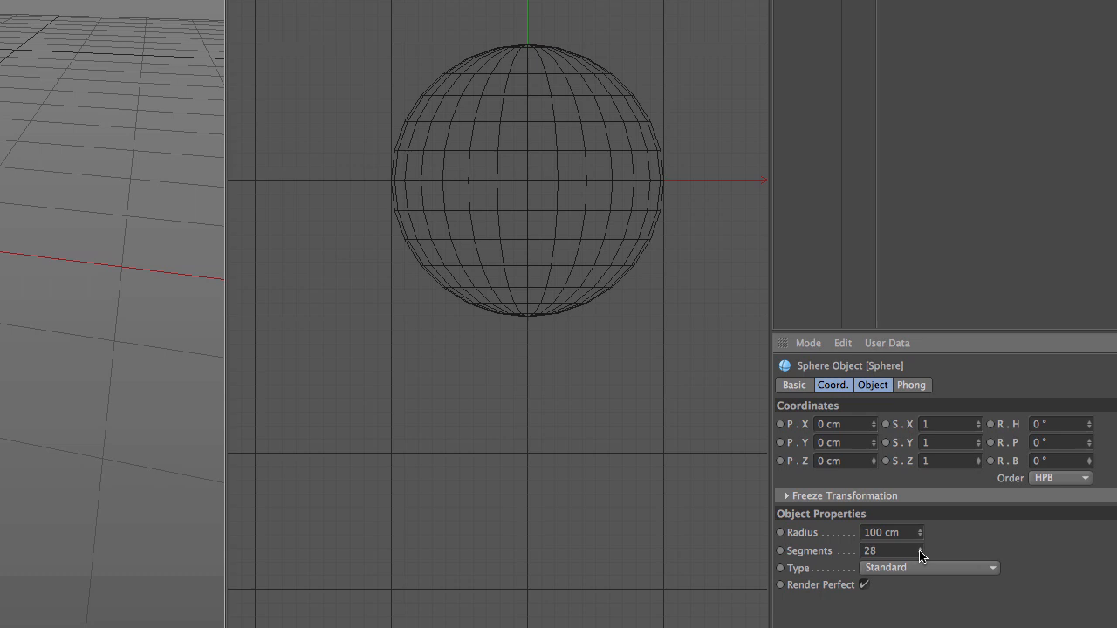
{"action": "left_click", "coordinate": [920, 548]}
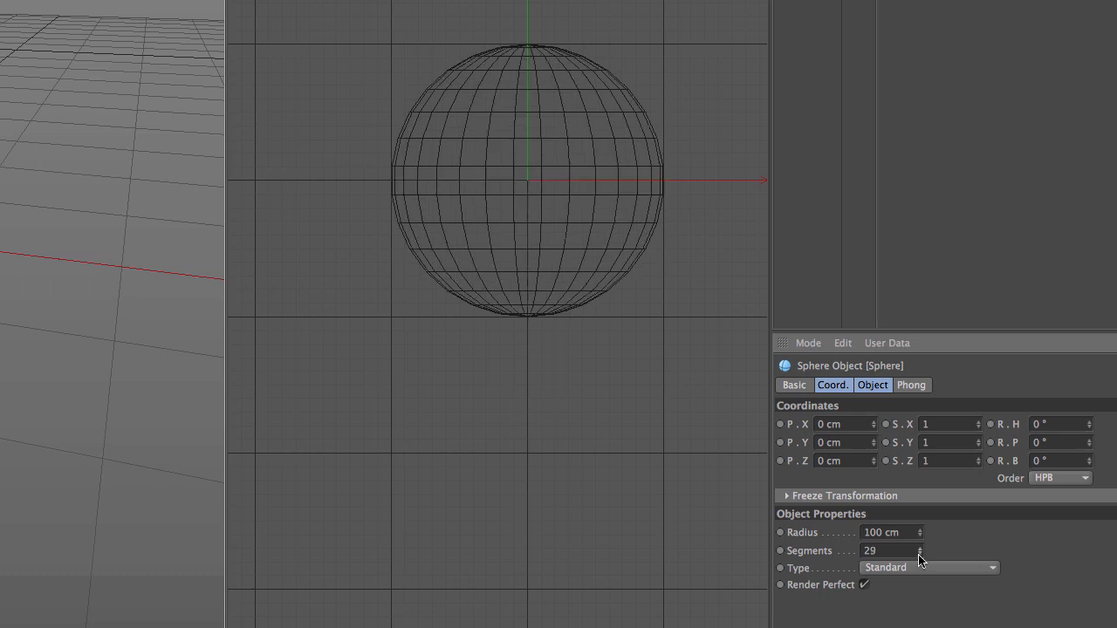
{"action": "left_click", "coordinate": [919, 554]}
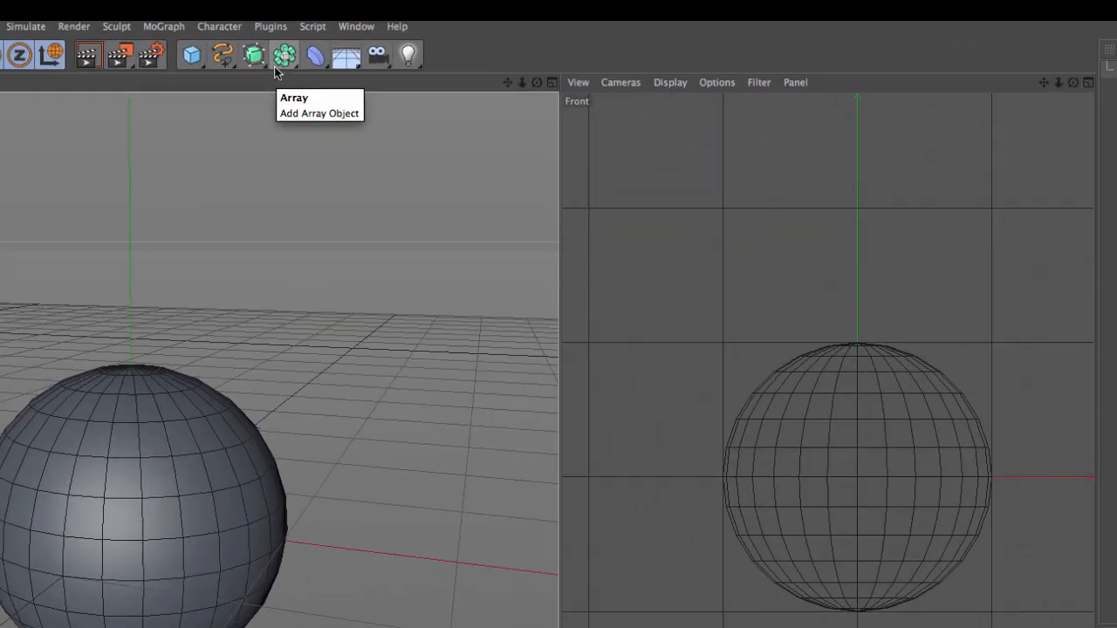
Step: Add a Symmetry object as the sphere's parent and make the sphere an editable polygon object
{"action": "left_click", "coordinate": [279, 59]}
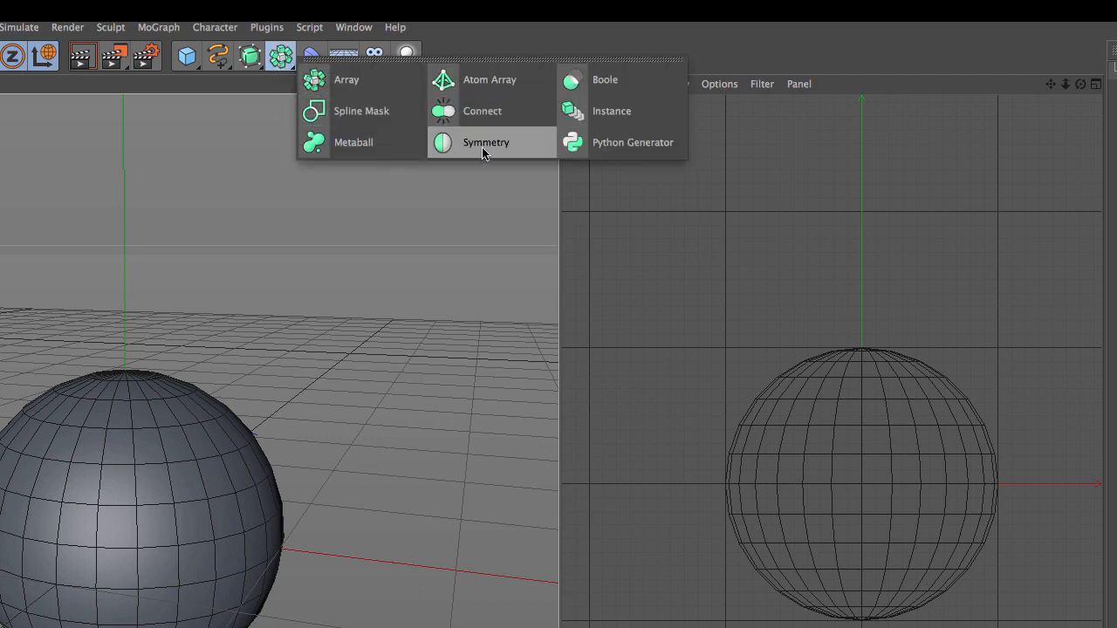
{"action": "left_click", "coordinate": [482, 143]}
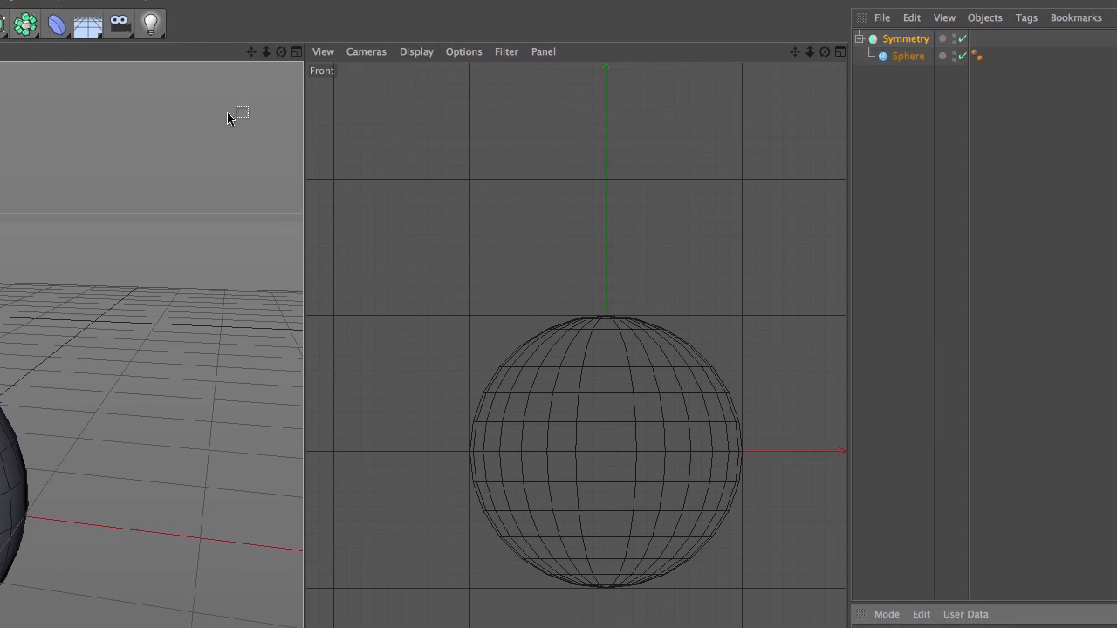
{"action": "left_click", "coordinate": [908, 57]}
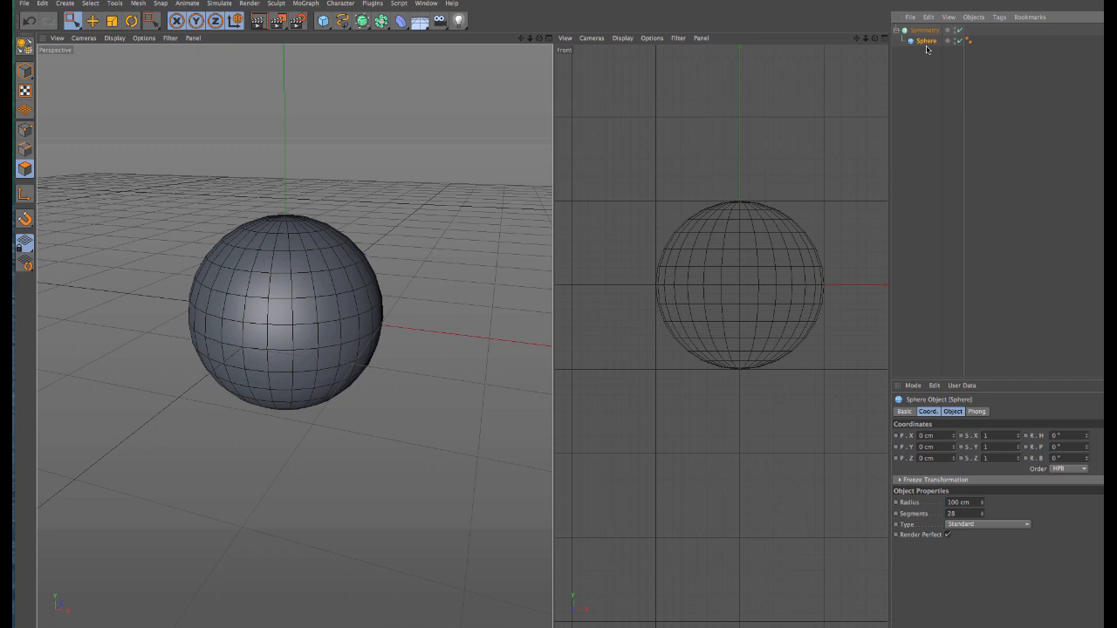
{"action": "key", "text": "c"}
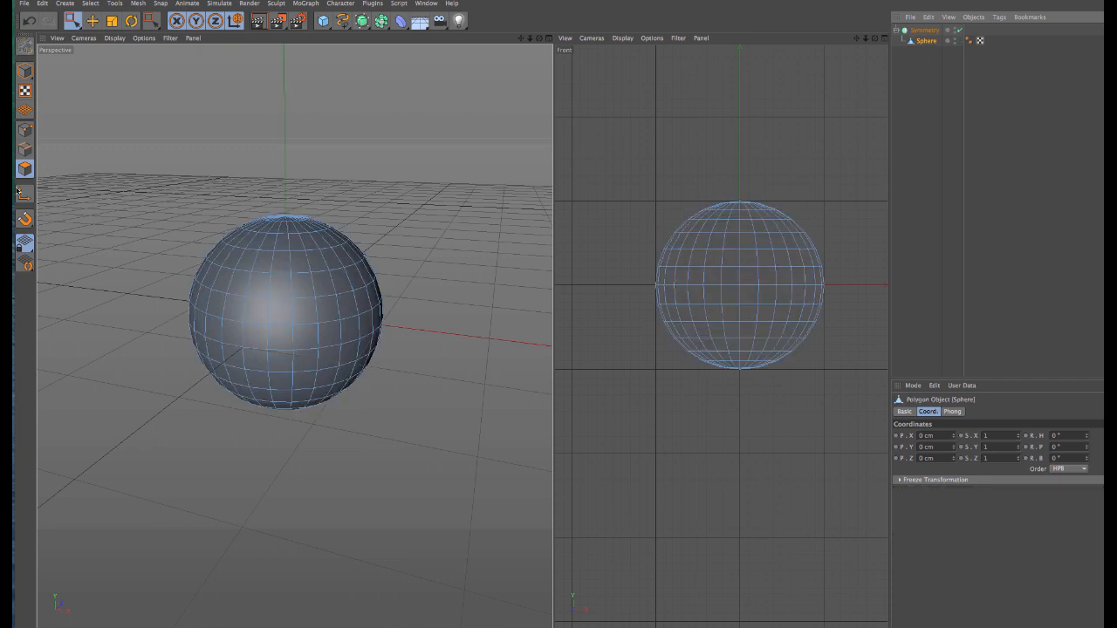
Step: Extrude a patch of polygons on the upper +X side of the sphere by about 43 cm, picked with Live Selection
{"action": "left_click", "coordinate": [74, 22]}
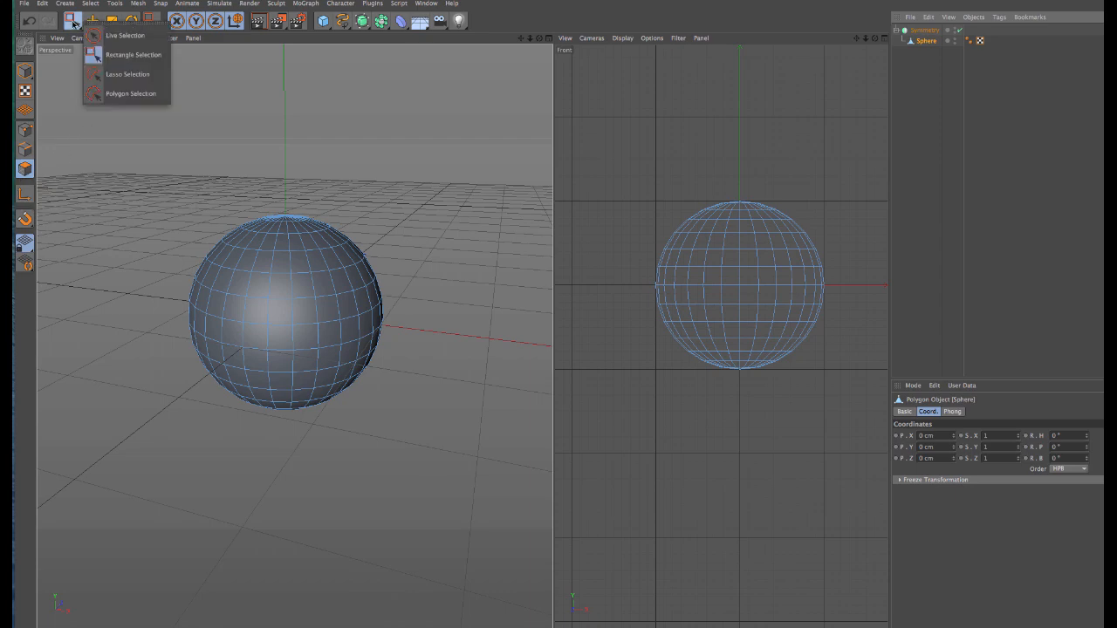
{"action": "left_click", "coordinate": [129, 35]}
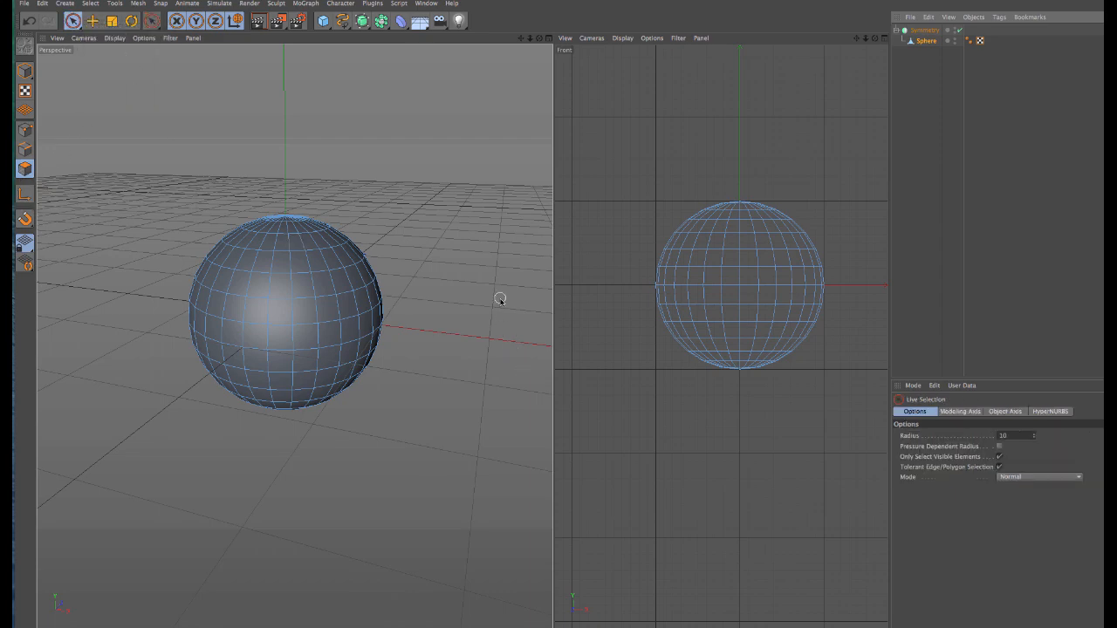
{"action": "left_click_drag", "start_coordinate": [358, 244], "coordinate": [157, 316], "text": "alt"}
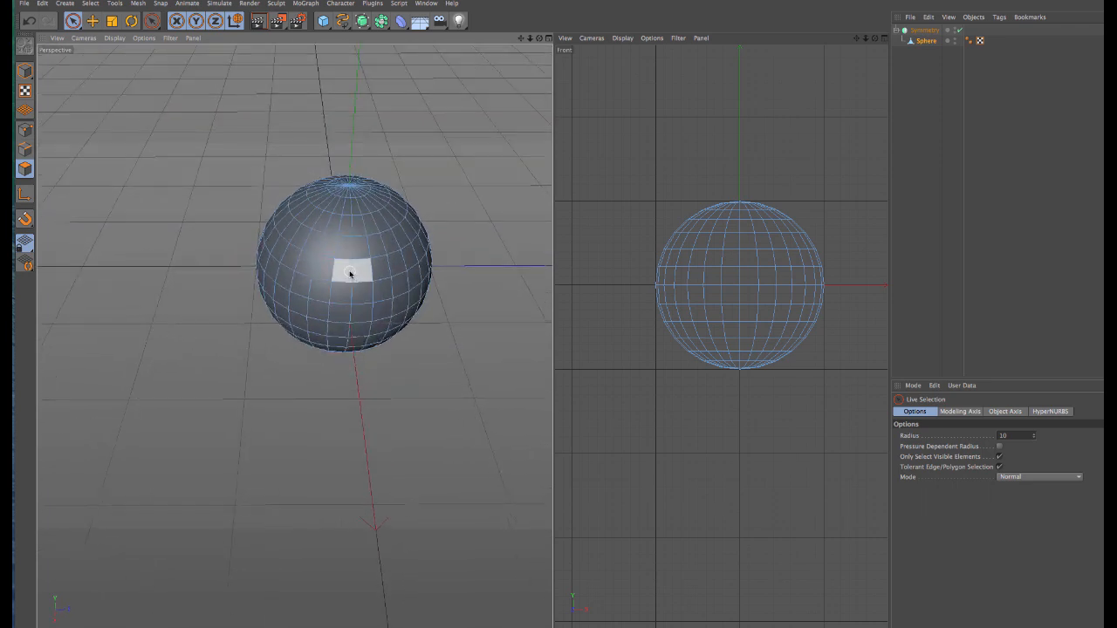
{"action": "left_click", "coordinate": [350, 281]}
{"action": "left_click_drag", "start_coordinate": [299, 290], "coordinate": [511, 253], "text": "alt"}
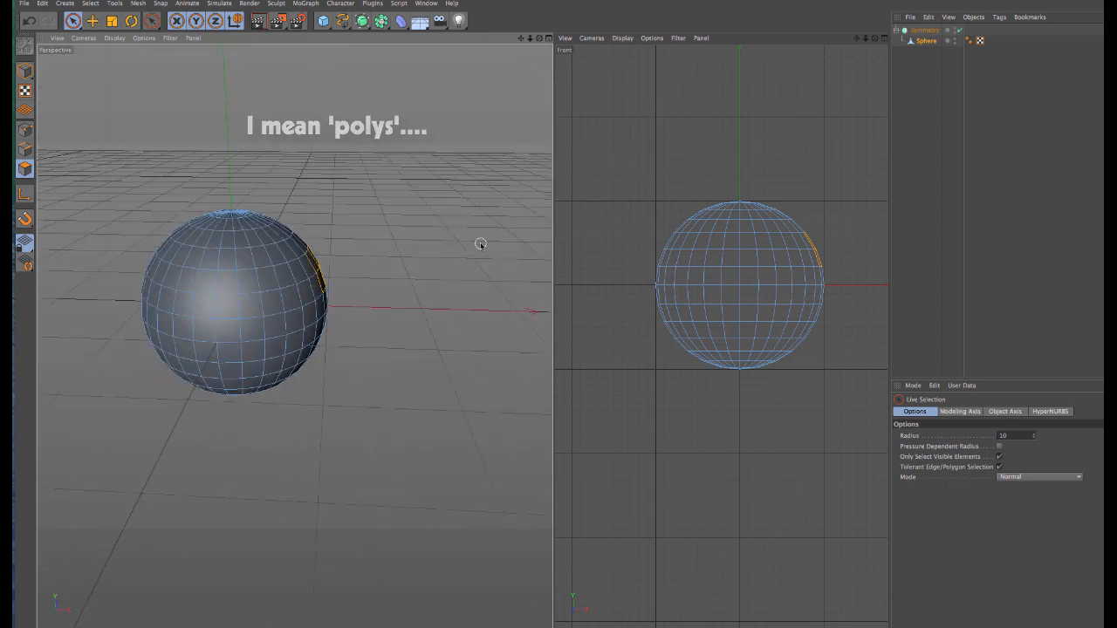
{"action": "key", "text": "d"}
{"action": "left_click_drag", "start_coordinate": [410, 266], "coordinate": [472, 266]}
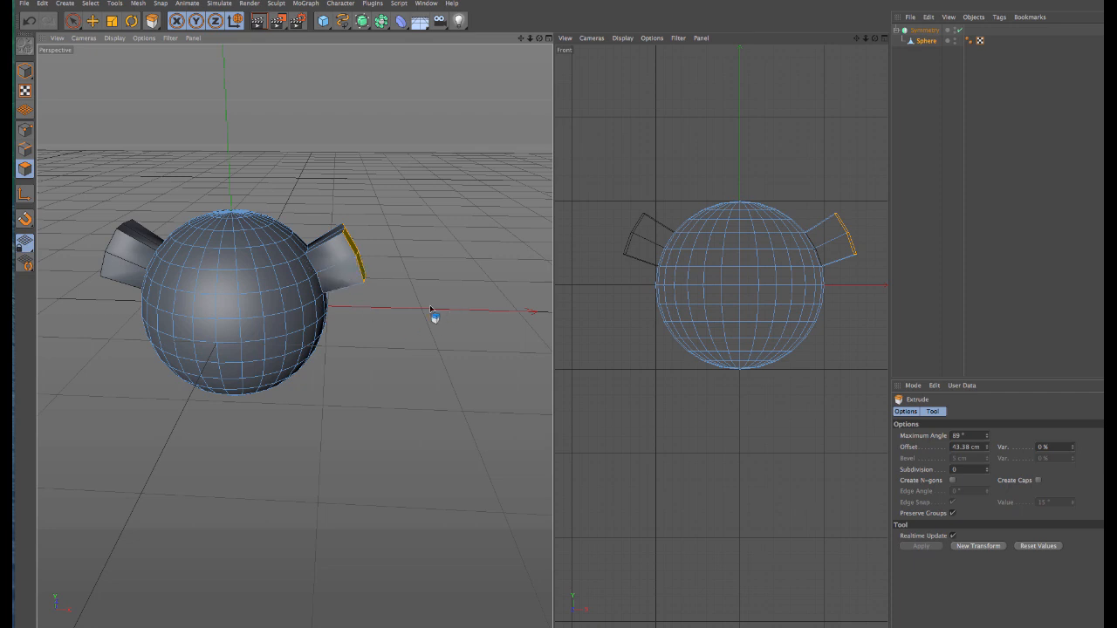
{"action": "key", "text": "space"}
Step: Try to delete the polygons on the -X half of the sphere by painting over them with Live Selection
{"action": "scroll", "coordinate": [388, 348], "scroll_direction": "down", "scroll_amount": 2}
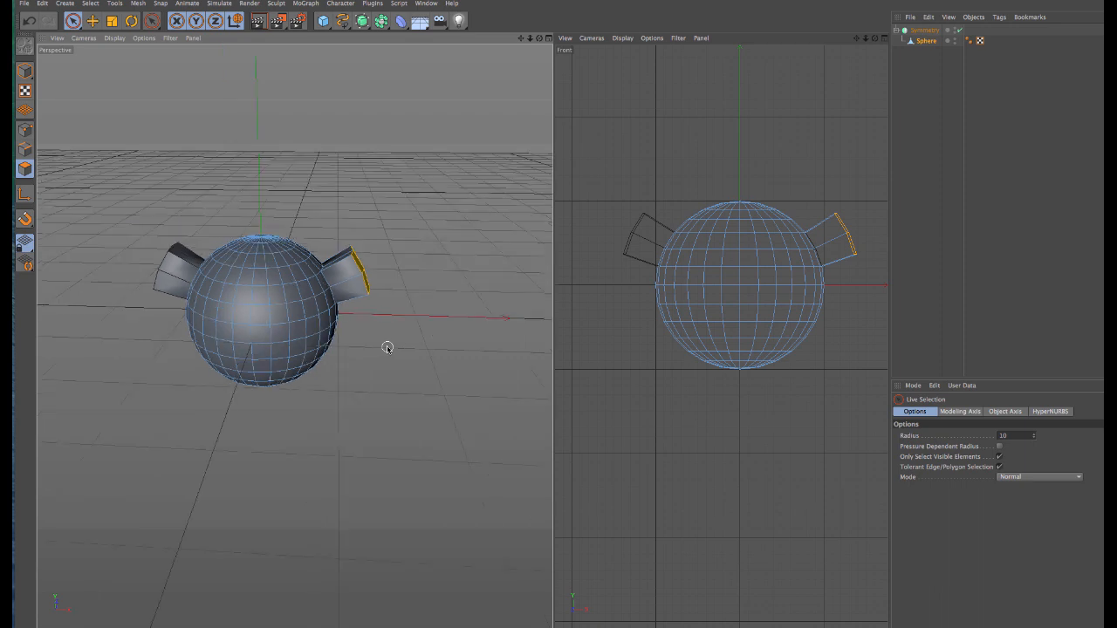
{"action": "left_click_drag", "start_coordinate": [373, 355], "coordinate": [422, 366], "text": "alt"}
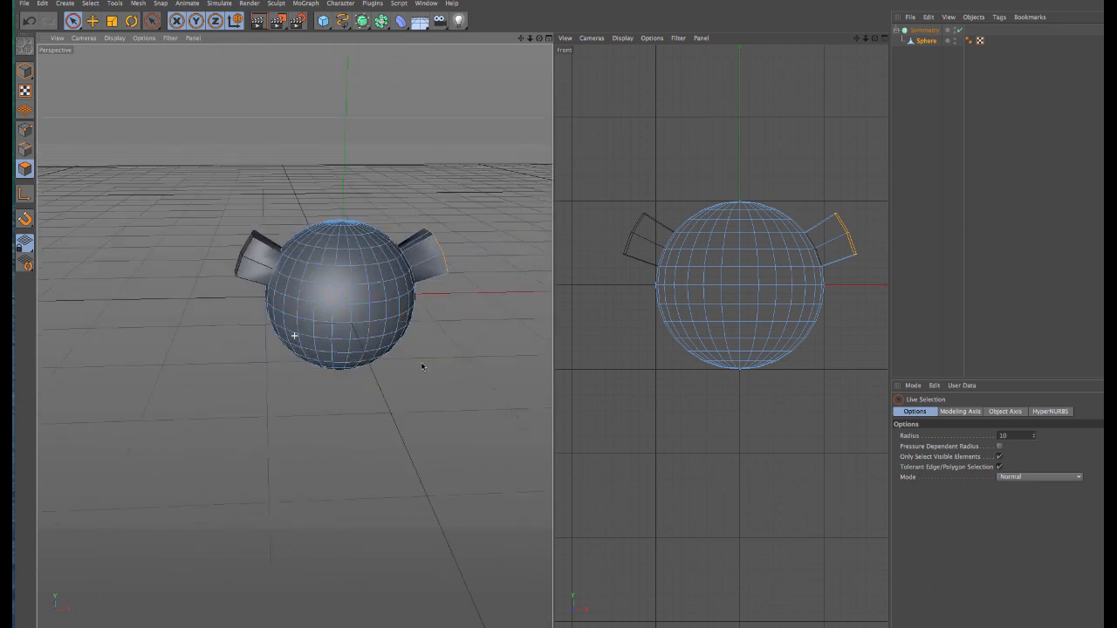
{"action": "mouse_move", "coordinate": [316, 223]}
{"action": "left_mouse_down"}
{"action": "mouse_move", "coordinate": [319, 324]}
{"action": "mouse_move", "coordinate": [340, 298]}
{"action": "mouse_move", "coordinate": [335, 353]}
{"action": "mouse_move", "coordinate": [324, 358]}
{"action": "mouse_move", "coordinate": [334, 223]}
{"action": "mouse_move", "coordinate": [298, 268]}
{"action": "mouse_move", "coordinate": [312, 235]}
{"action": "mouse_move", "coordinate": [302, 286]}
{"action": "left_mouse_up"}
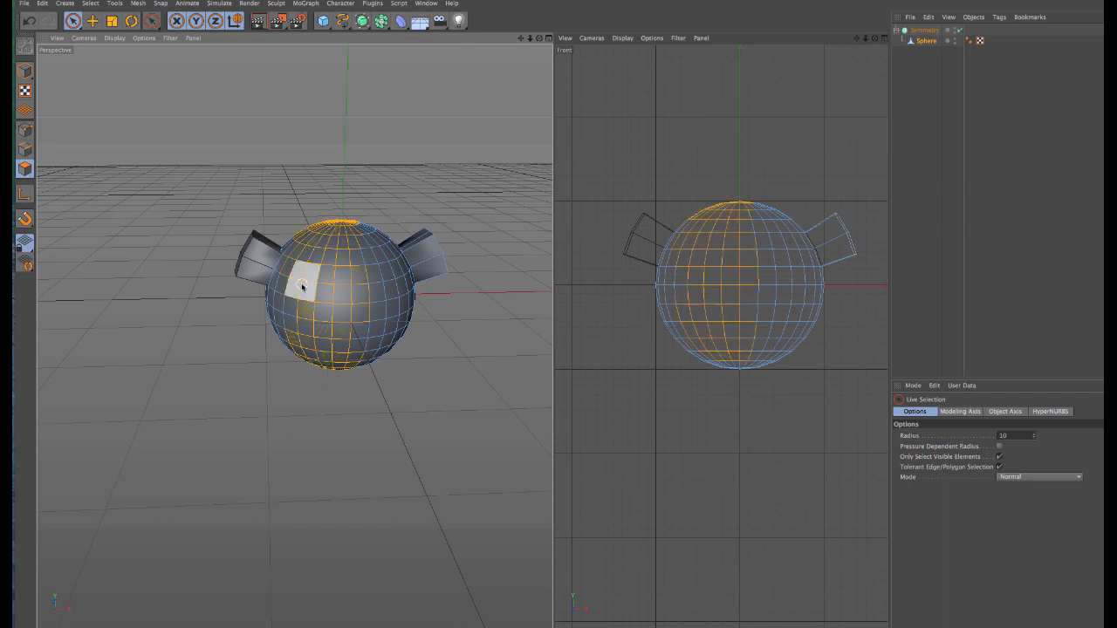
{"action": "key", "text": "Delete"}
{"action": "scroll", "coordinate": [301, 285], "scroll_direction": "up", "scroll_amount": 5}
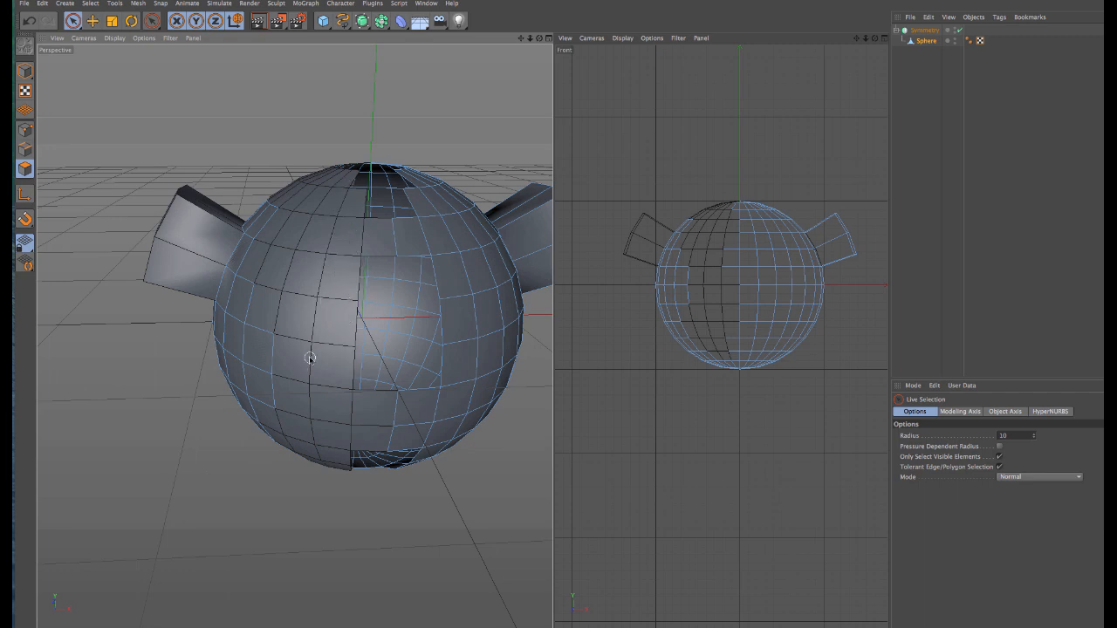
{"action": "scroll", "coordinate": [310, 358], "scroll_direction": "down", "scroll_amount": 5}
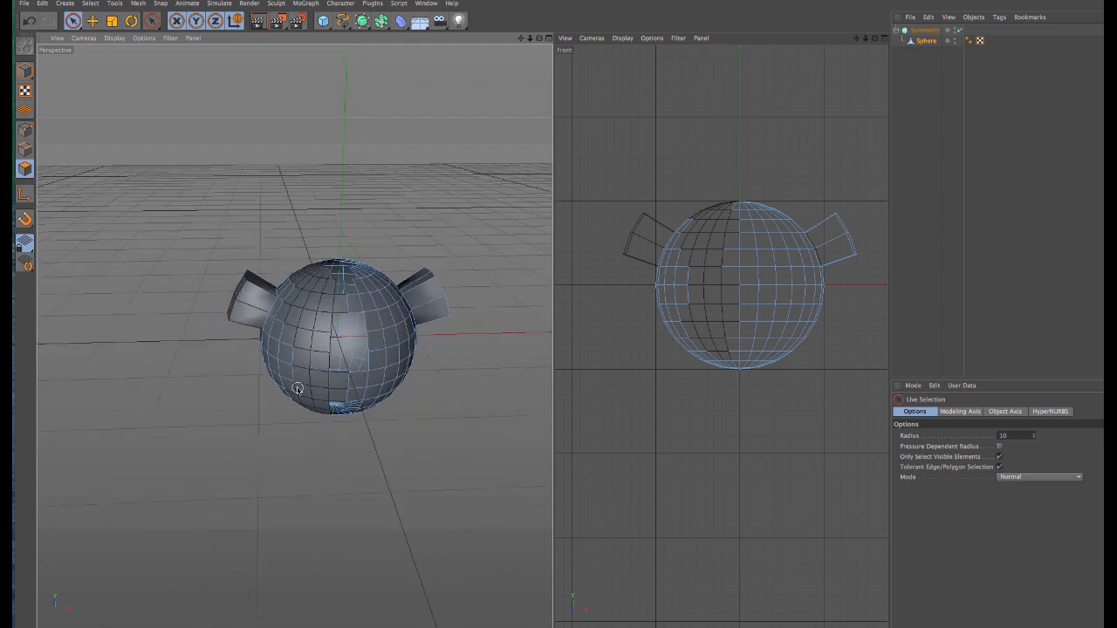
Step: Undo the polygon deletion and the extrusion to restore the whole sphere
{"action": "key", "text": "super+z"}
{"action": "key", "text": "super+z"}
{"action": "key", "text": "super+z"}
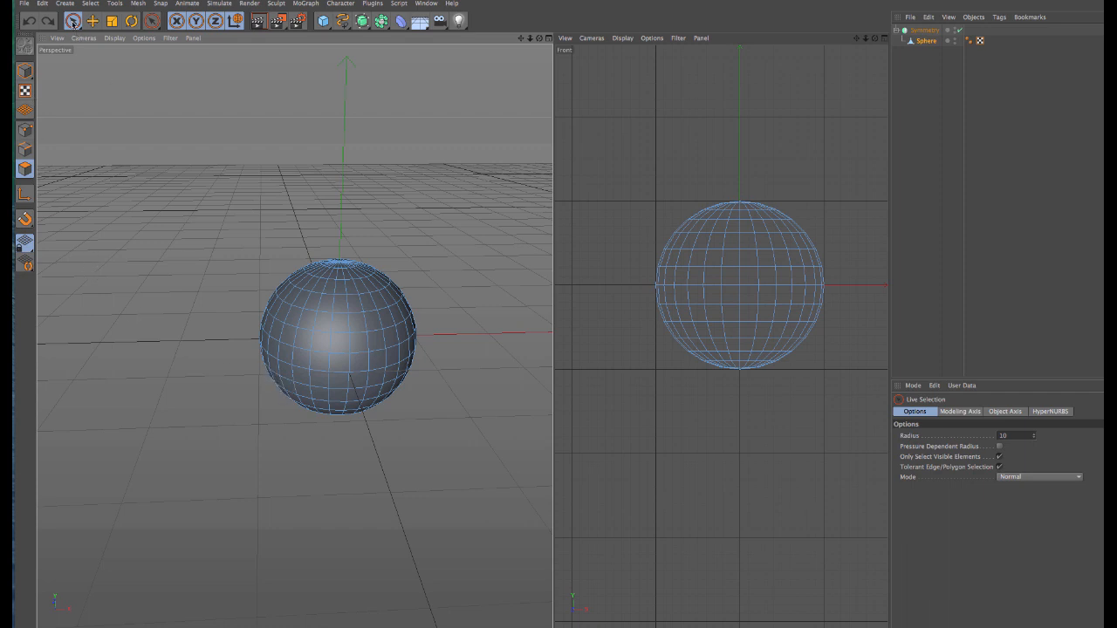
Step: With the Symmetry parent removed, delete all polygons on the sphere's -X half up to the centre line using Rectangle Selection in the front view
{"action": "left_click_drag", "start_coordinate": [73, 20], "coordinate": [135, 58]}
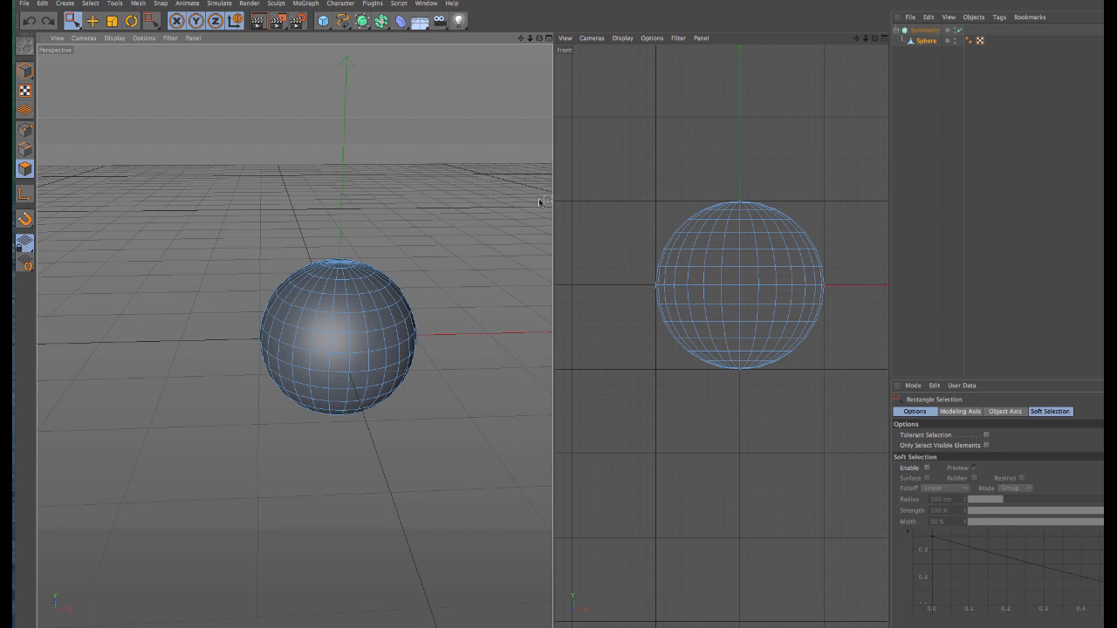
{"action": "mouse_move", "coordinate": [622, 174]}
{"action": "left_mouse_down"}
{"action": "mouse_move", "coordinate": [660, 364]}
{"action": "mouse_move", "coordinate": [684, 416]}
{"action": "mouse_move", "coordinate": [729, 420]}
{"action": "mouse_move", "coordinate": [741, 408]}
{"action": "left_mouse_up"}
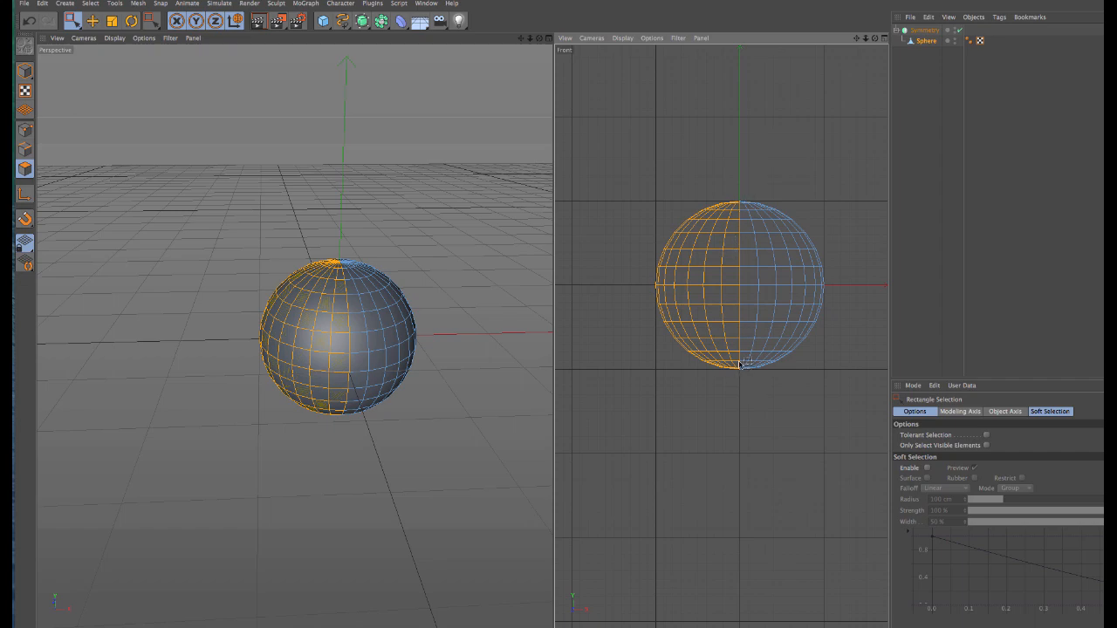
{"action": "scroll", "coordinate": [740, 364], "scroll_direction": "up", "scroll_amount": 6}
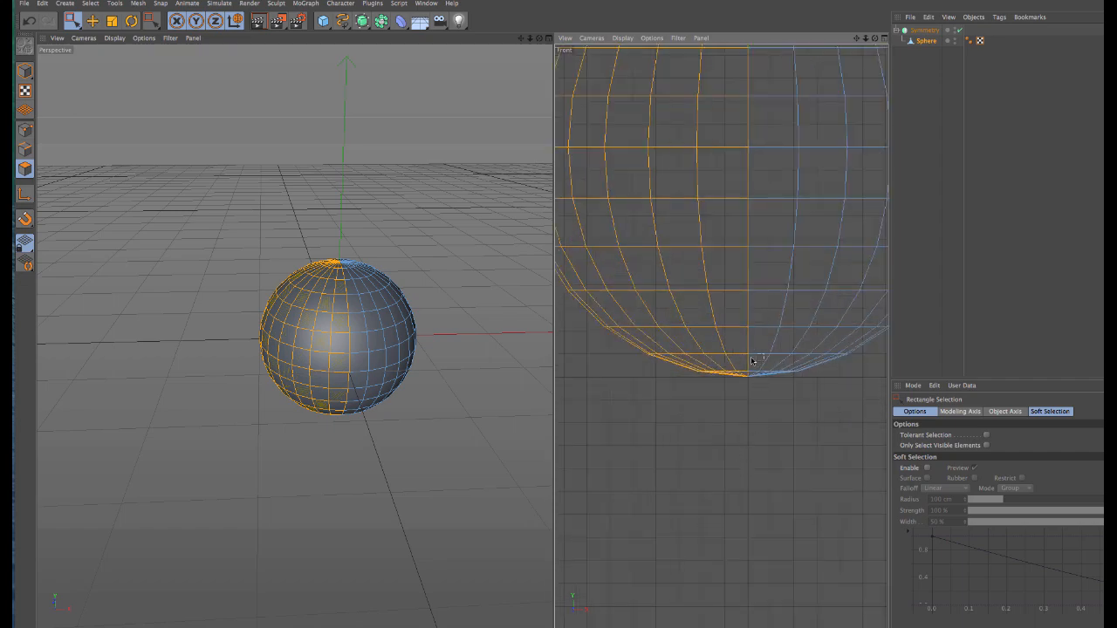
{"action": "scroll", "coordinate": [750, 293], "scroll_direction": "down", "scroll_amount": 6}
{"action": "scroll", "coordinate": [755, 172], "scroll_direction": "up", "scroll_amount": 8}
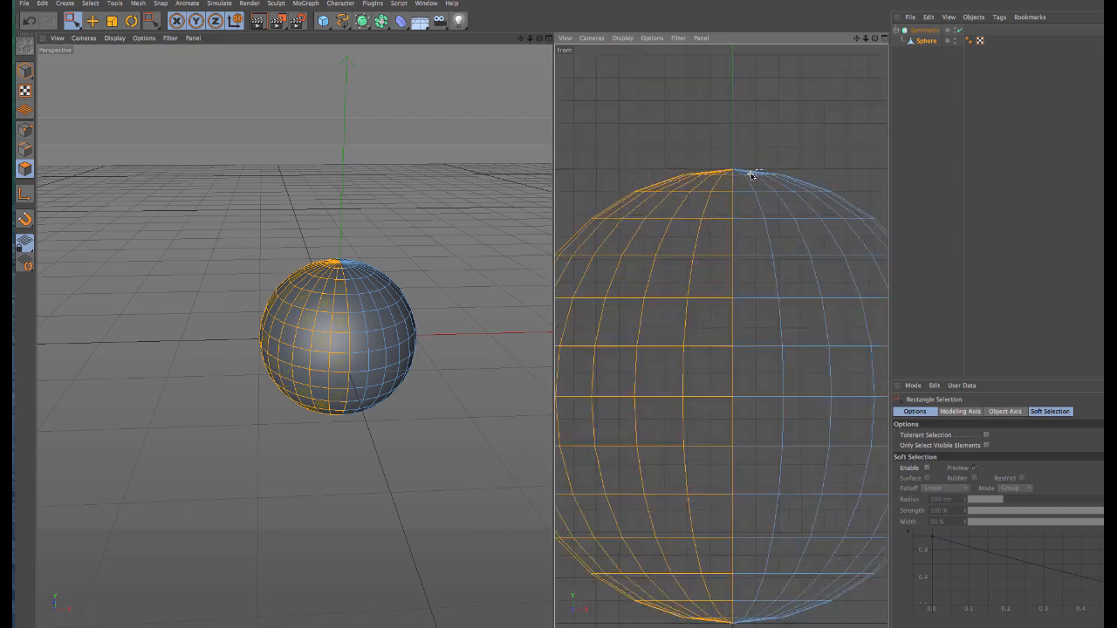
{"action": "scroll", "coordinate": [723, 267], "scroll_direction": "down", "scroll_amount": 7}
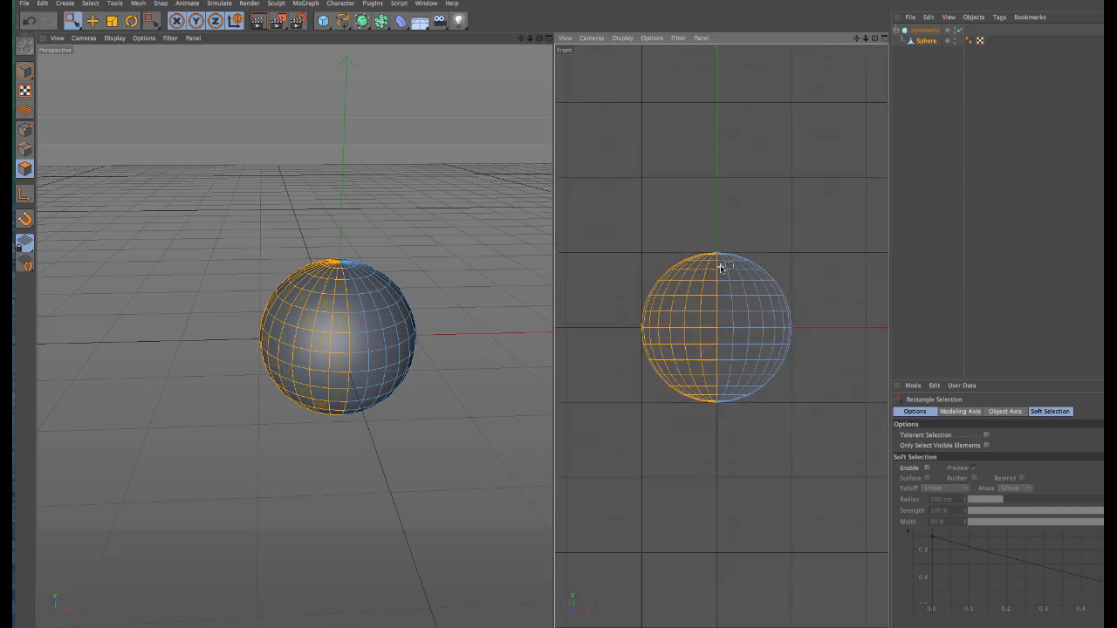
{"action": "scroll", "coordinate": [721, 269], "scroll_direction": "up", "scroll_amount": 3}
{"action": "scroll", "coordinate": [721, 269], "scroll_direction": "up", "scroll_amount": 2}
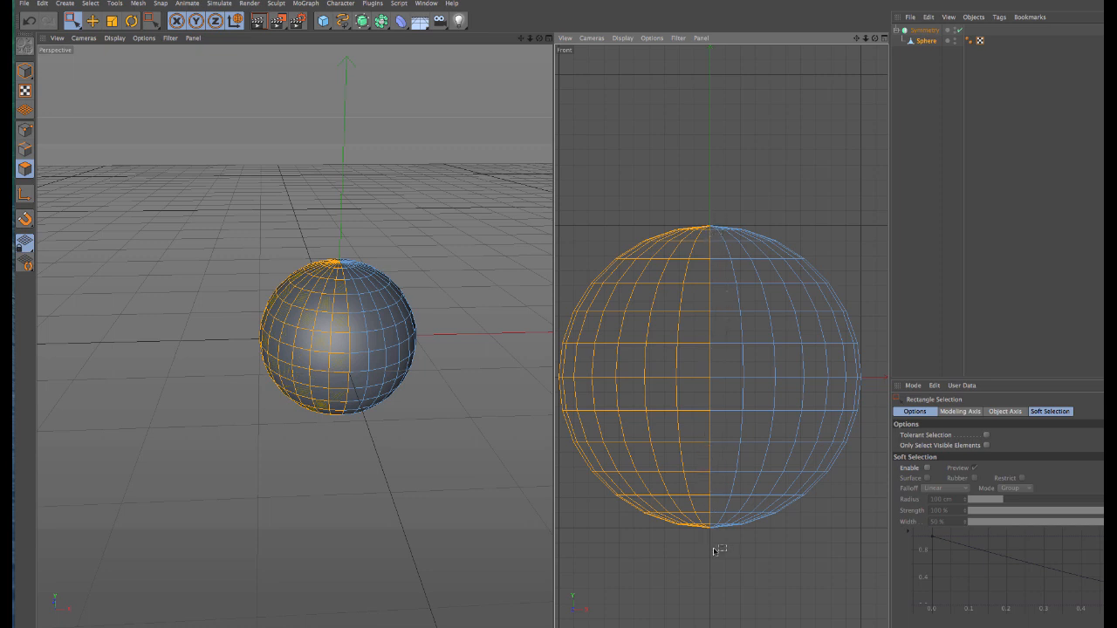
{"action": "scroll", "coordinate": [674, 341], "scroll_direction": "down", "scroll_amount": 4}
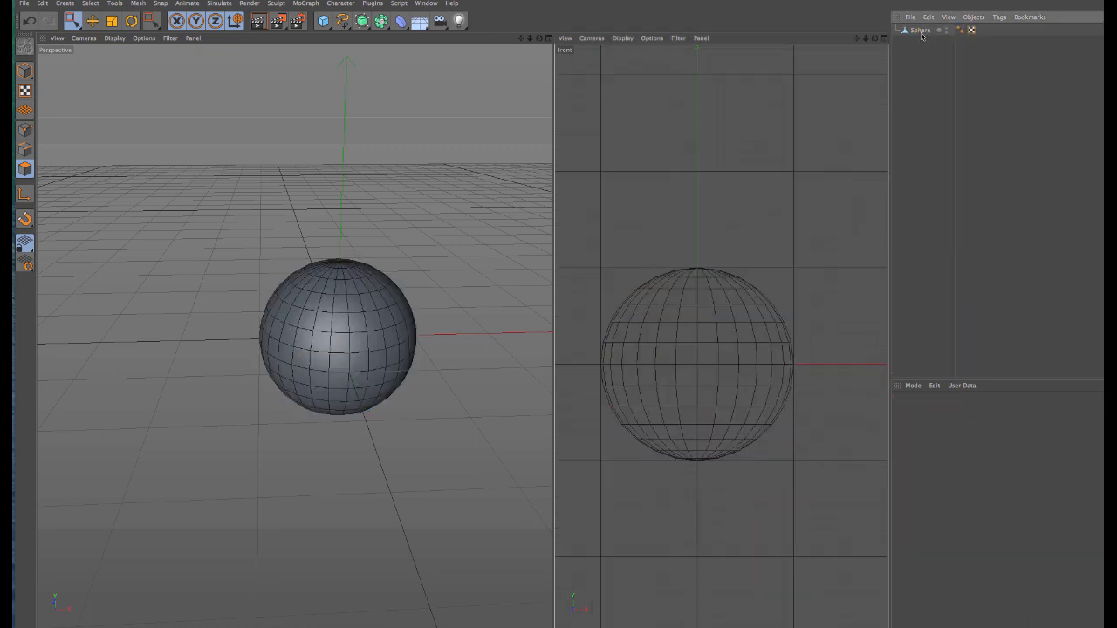
{"action": "left_click", "coordinate": [919, 30]}
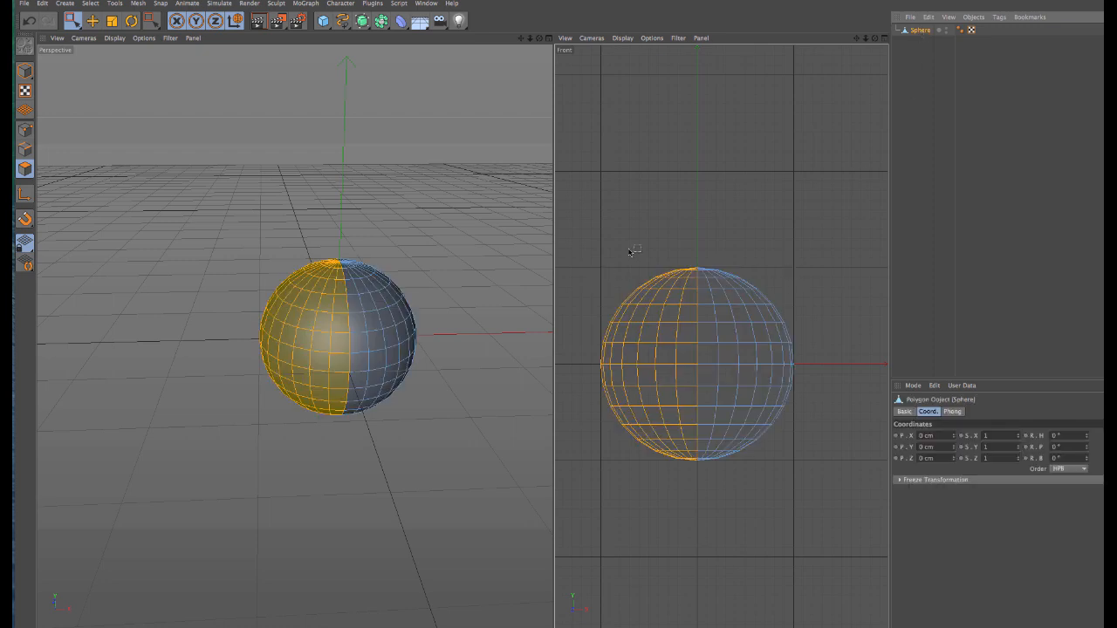
{"action": "key", "text": "Delete"}
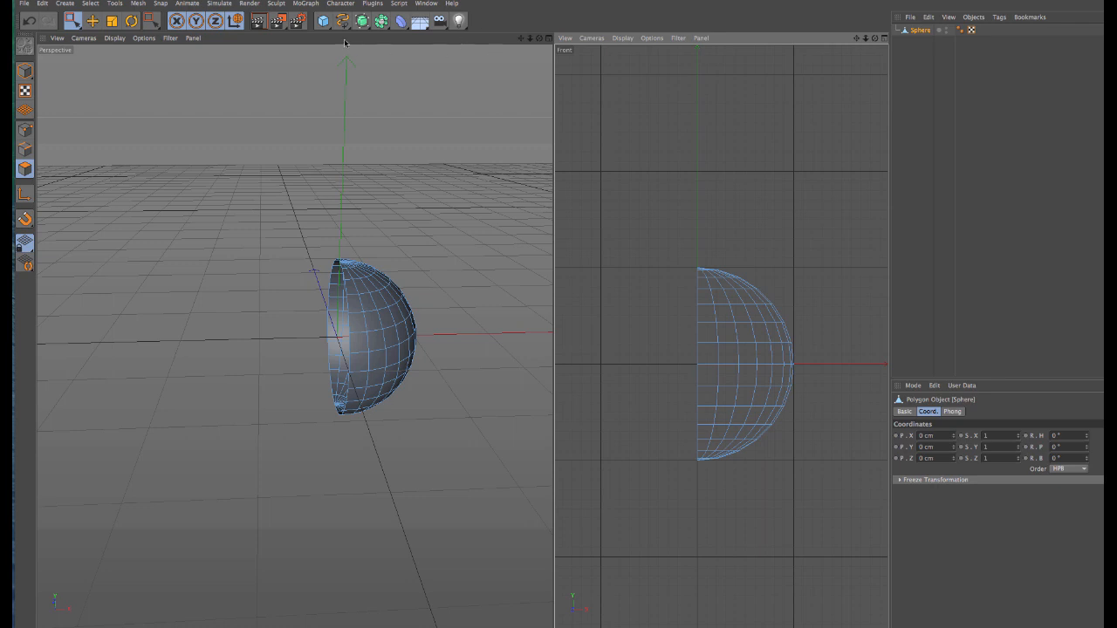
Step: Add a Symmetry object as the half sphere's parent and render the perspective view to inspect the mirrored shape
{"action": "left_click_drag", "start_coordinate": [383, 27], "coordinate": [497, 79]}
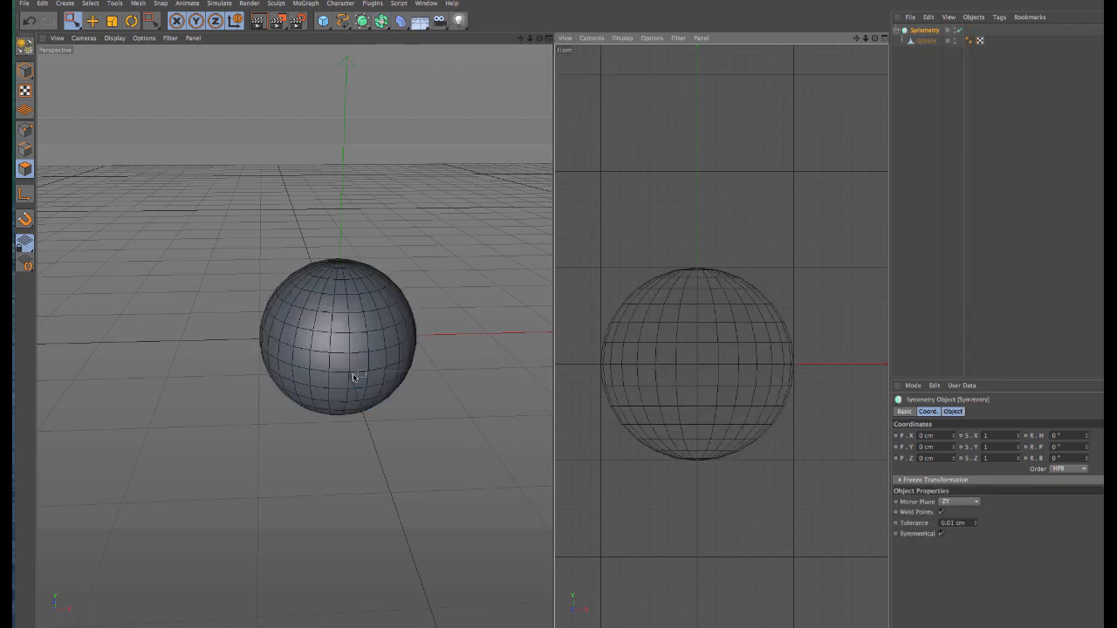
{"action": "left_click_drag", "start_coordinate": [357, 311], "coordinate": [357, 307], "text": "alt"}
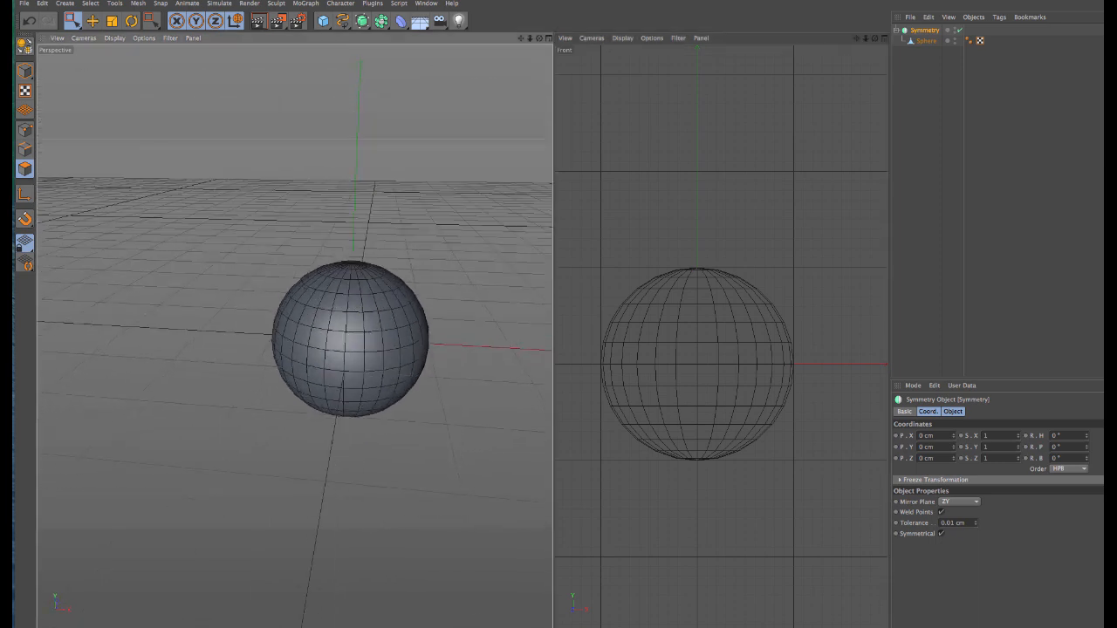
{"action": "key", "text": "ctrl+r"}
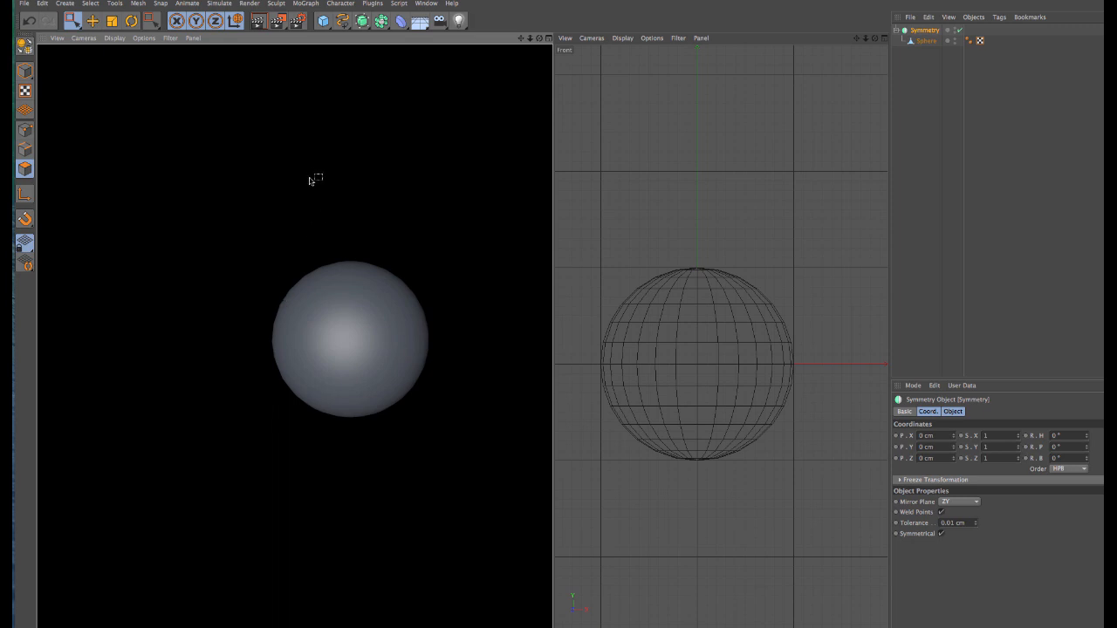
{"action": "left_click_drag", "start_coordinate": [313, 183], "coordinate": [313, 222], "text": "alt"}
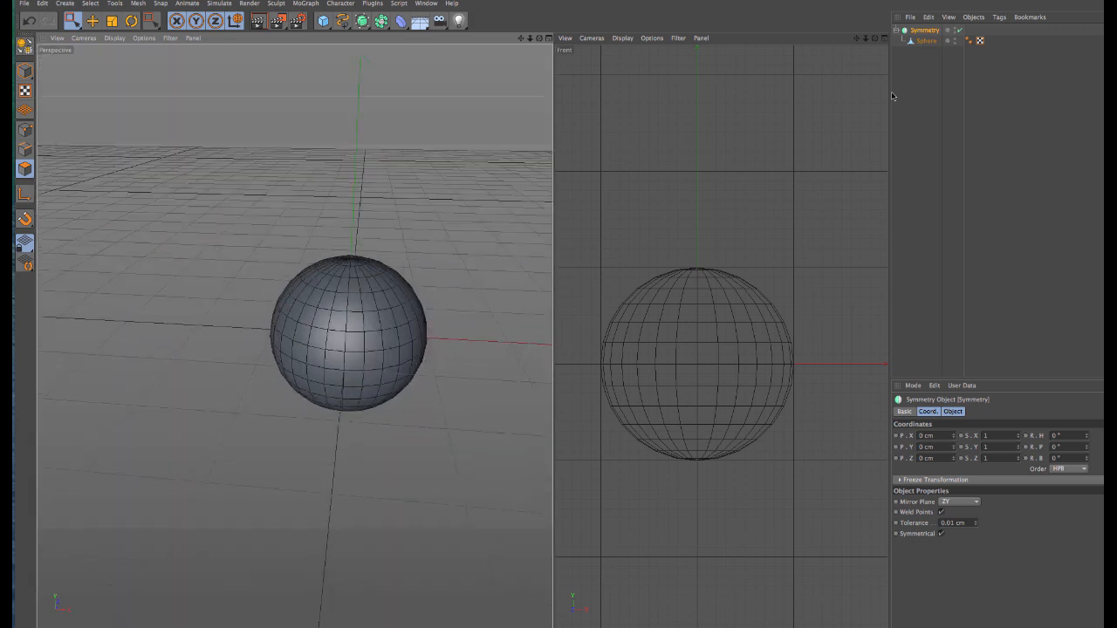
Step: Move the half sphere away from the mirror plane along +X in Model mode to test the symmetry, and undo the move
{"action": "left_click", "coordinate": [927, 41]}
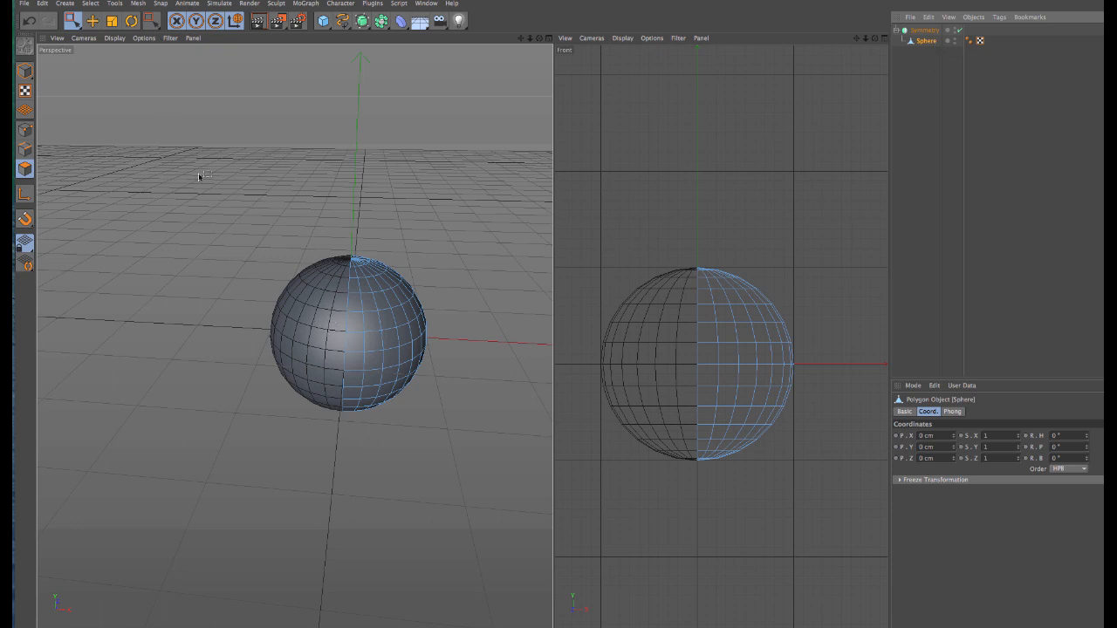
{"action": "left_click", "coordinate": [93, 21]}
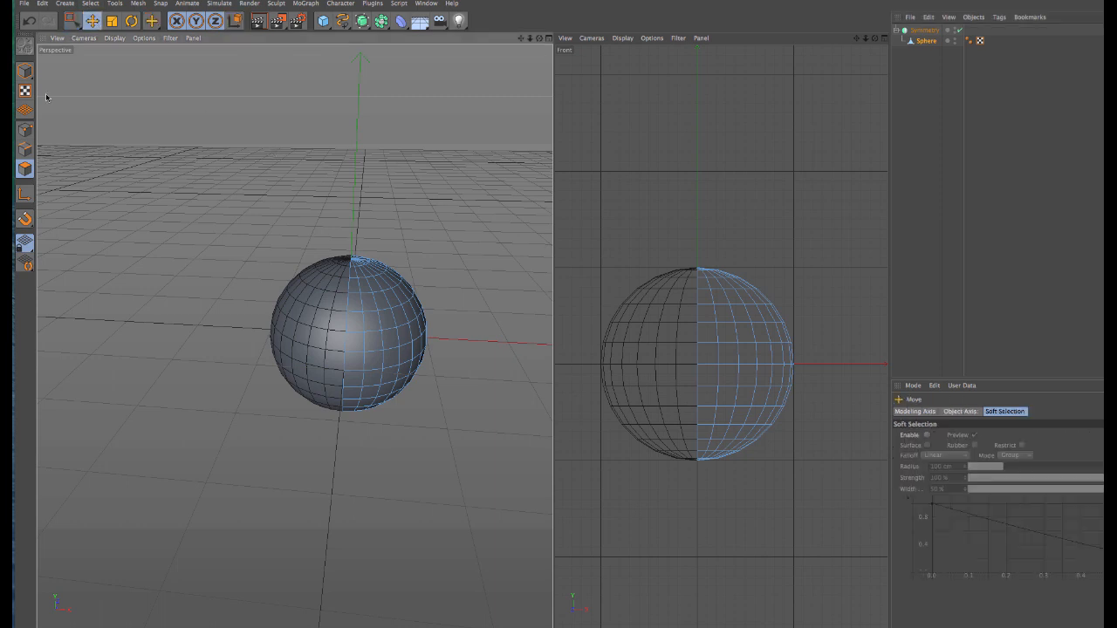
{"action": "left_click", "coordinate": [25, 70]}
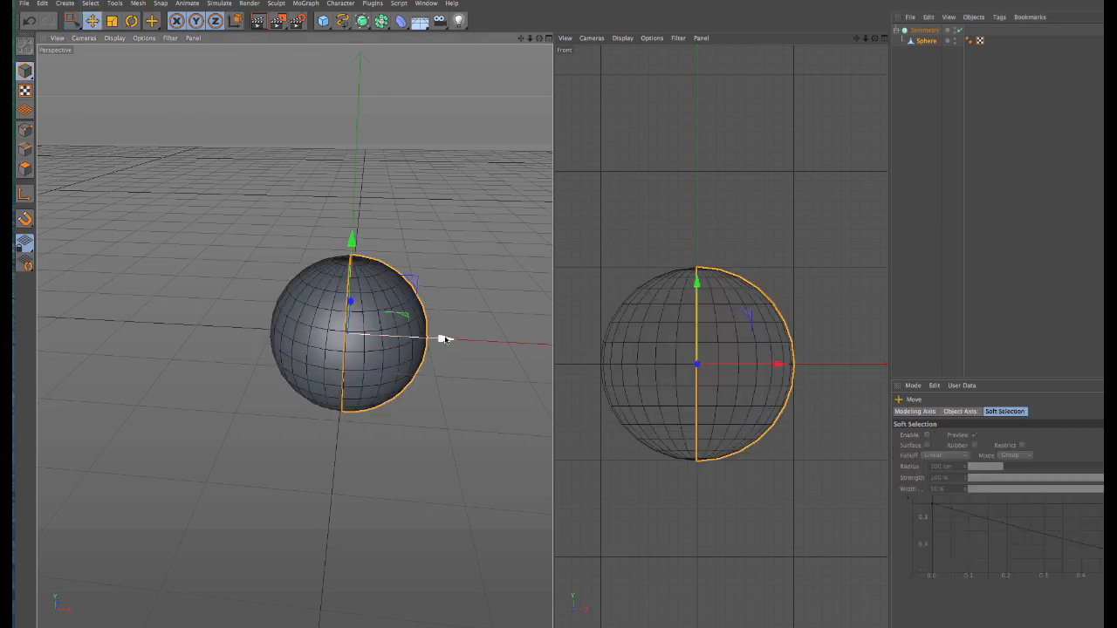
{"action": "left_click_drag", "start_coordinate": [444, 339], "coordinate": [491, 341]}
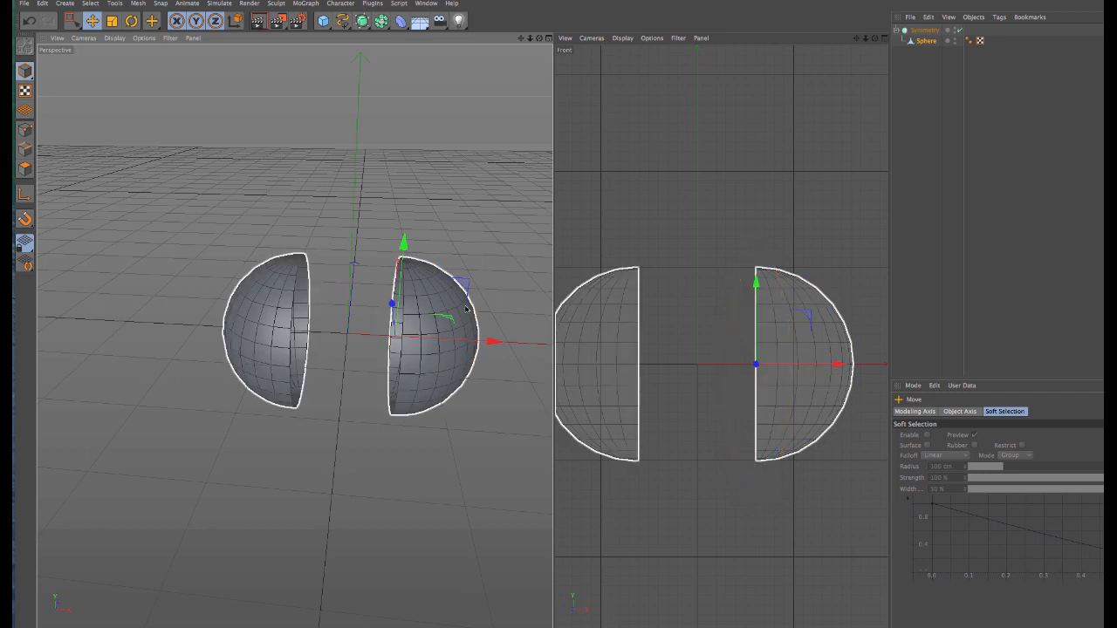
{"action": "left_click_drag", "start_coordinate": [496, 347], "coordinate": [448, 353]}
{"action": "key", "text": "ctrl+z"}
{"action": "key", "text": "ctrl+z"}
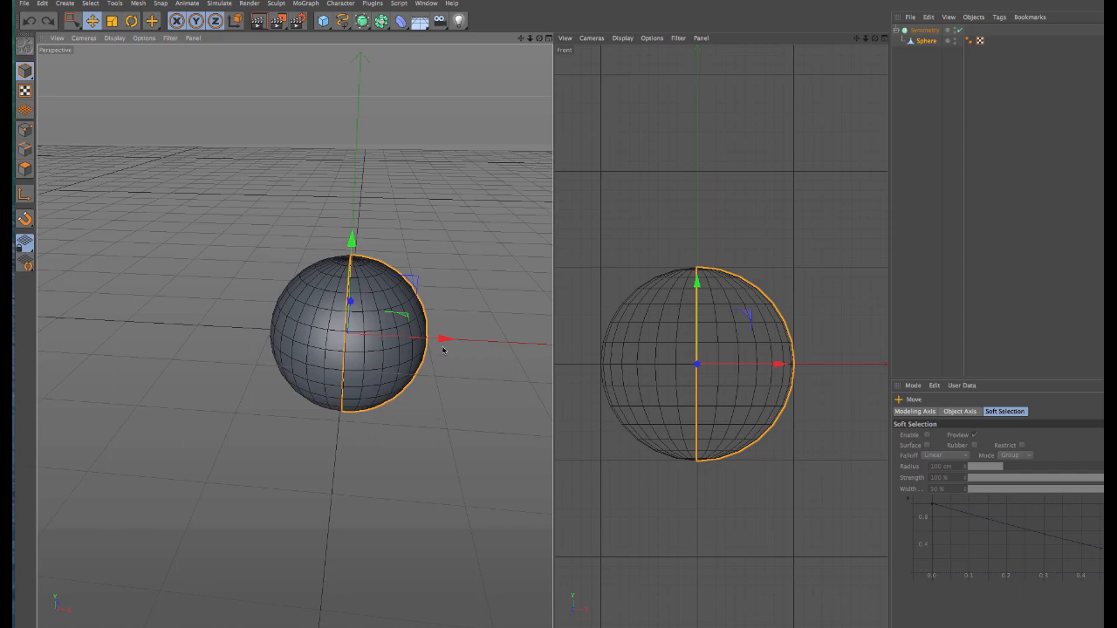
Step: Shift the half sphere along +X again to view the gap between the halves, undo it and render the perspective view
{"action": "left_click_drag", "start_coordinate": [443, 339], "coordinate": [510, 342]}
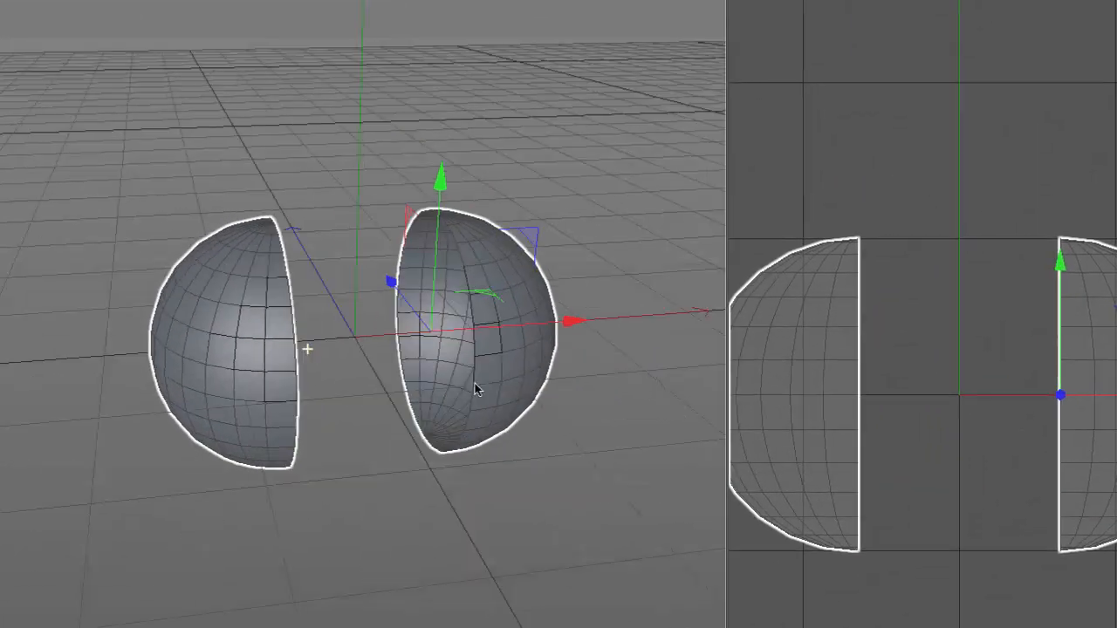
{"action": "left_click_drag", "start_coordinate": [475, 383], "coordinate": [416, 380], "text": "alt"}
{"action": "key", "text": "ctrl+z"}
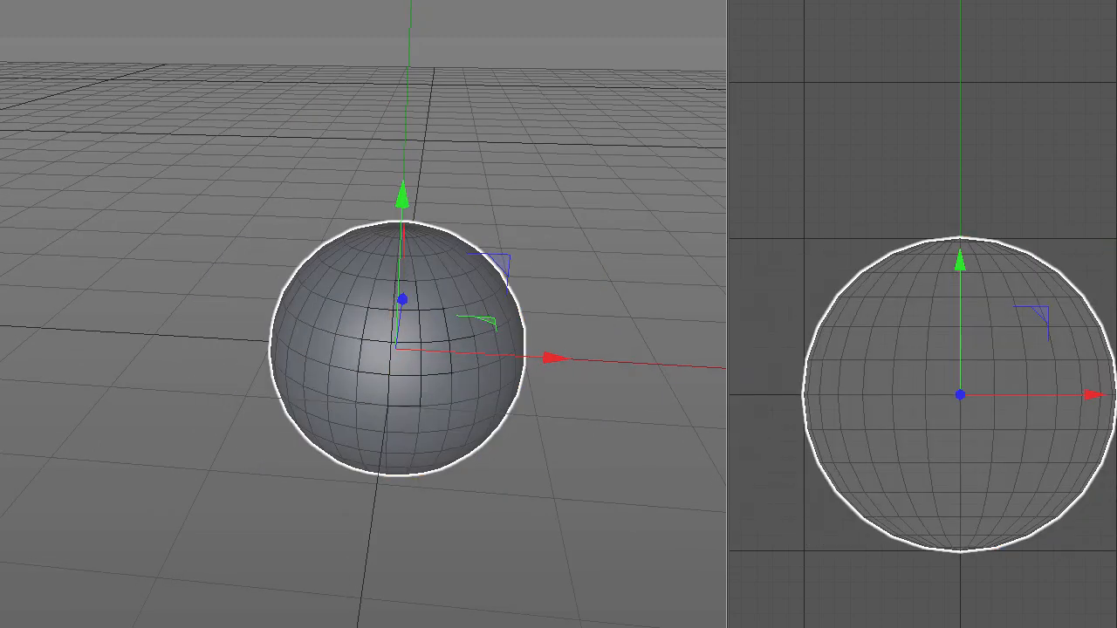
{"action": "key", "text": "ctrl+r"}
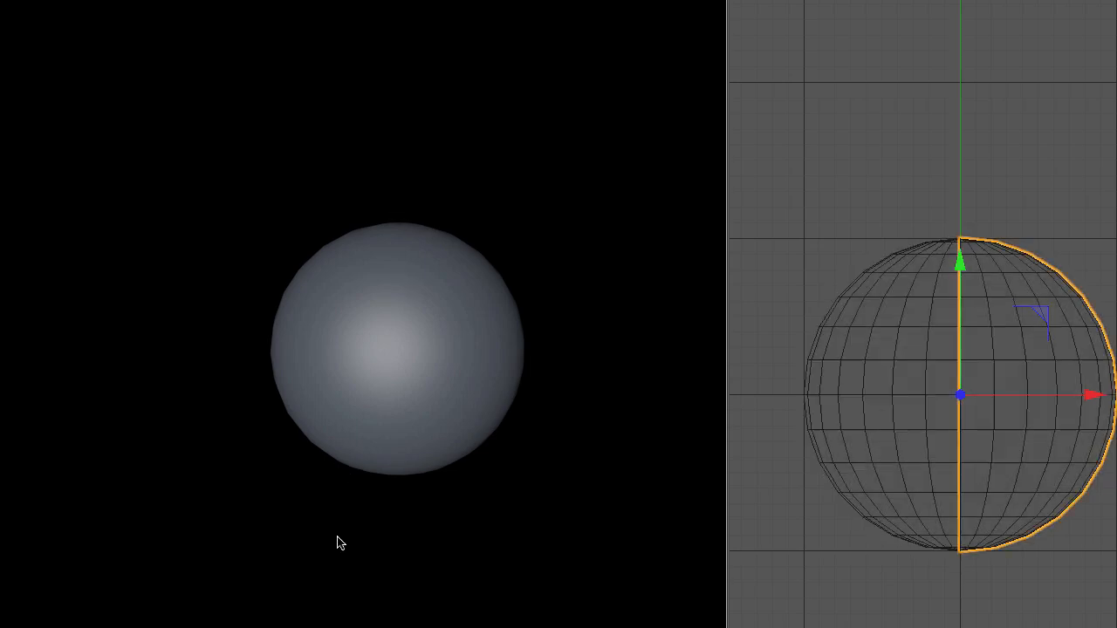
{"action": "left_click_drag", "start_coordinate": [336, 539], "coordinate": [340, 528], "text": "alt"}
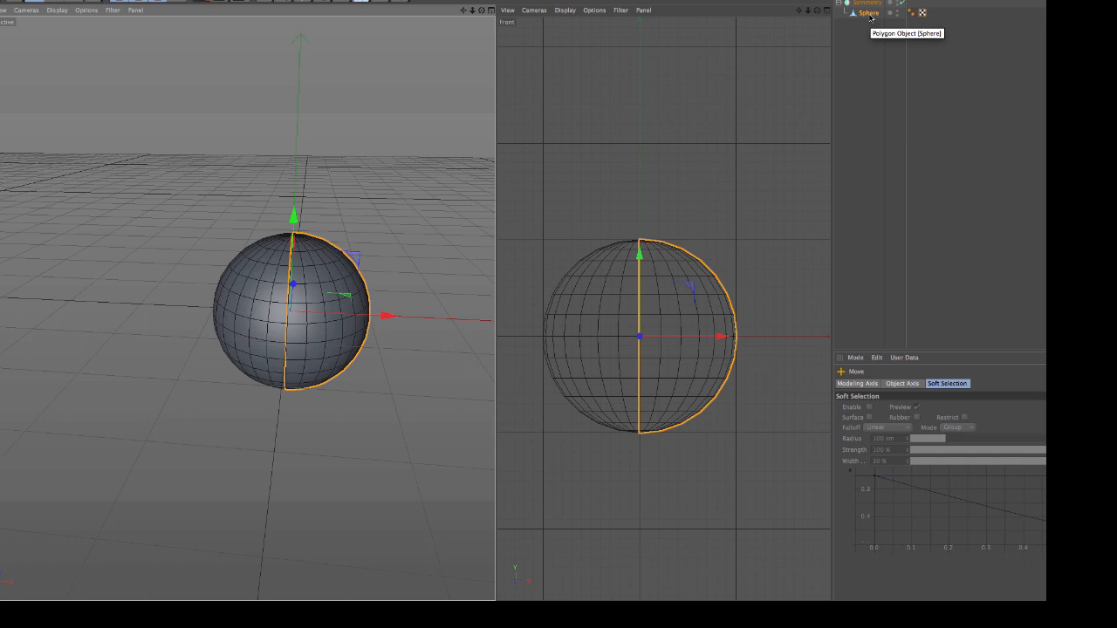
Step: Undo the Symmetry object and the polygon deletion to restore the whole sphere on its own
{"action": "key", "text": "Up"}
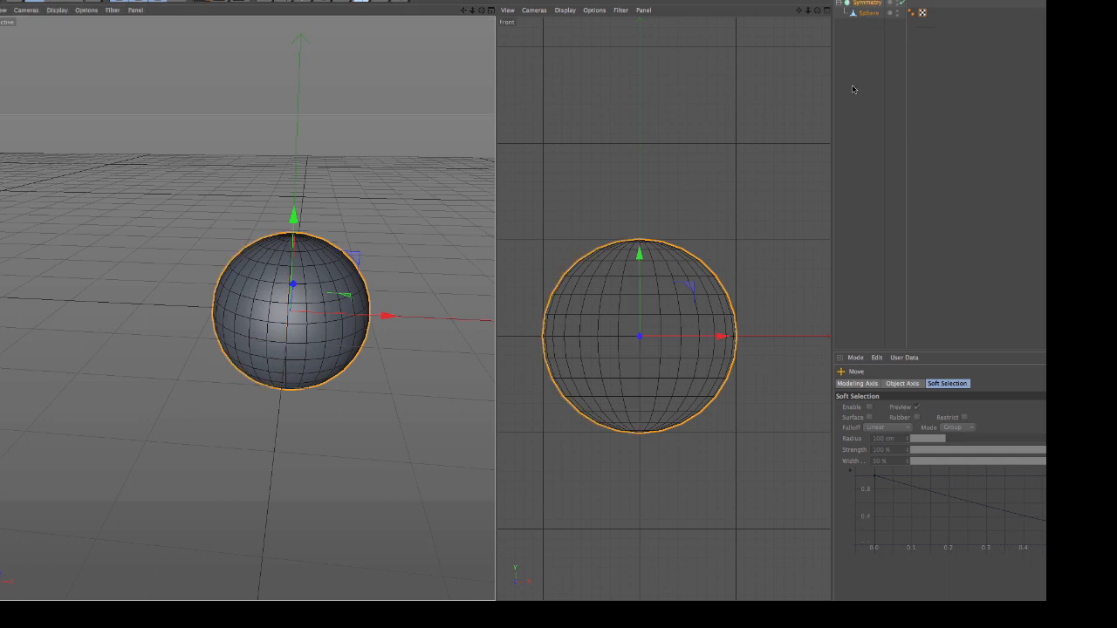
{"action": "key", "text": "super+z"}
{"action": "key", "text": "super+shift+z"}
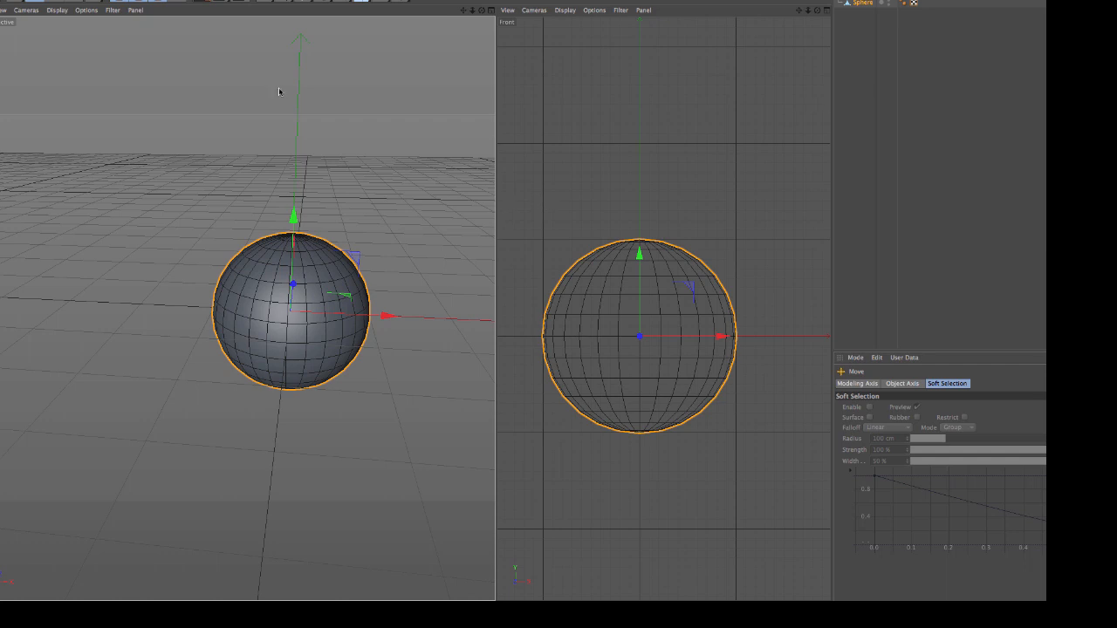
Step: Select the polygons on the sphere's -X half with Rectangle Selection in the front view, dissolve them and inspect the cut side
{"action": "left_click", "coordinate": [20, 1]}
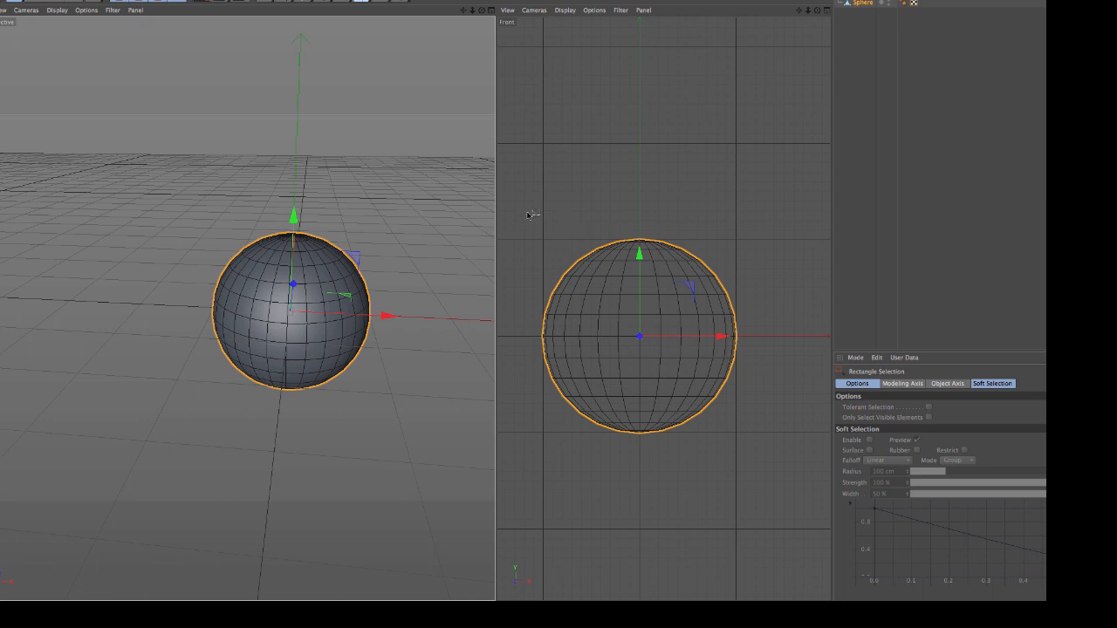
{"action": "left_click_drag", "start_coordinate": [525, 241], "coordinate": [644, 460]}
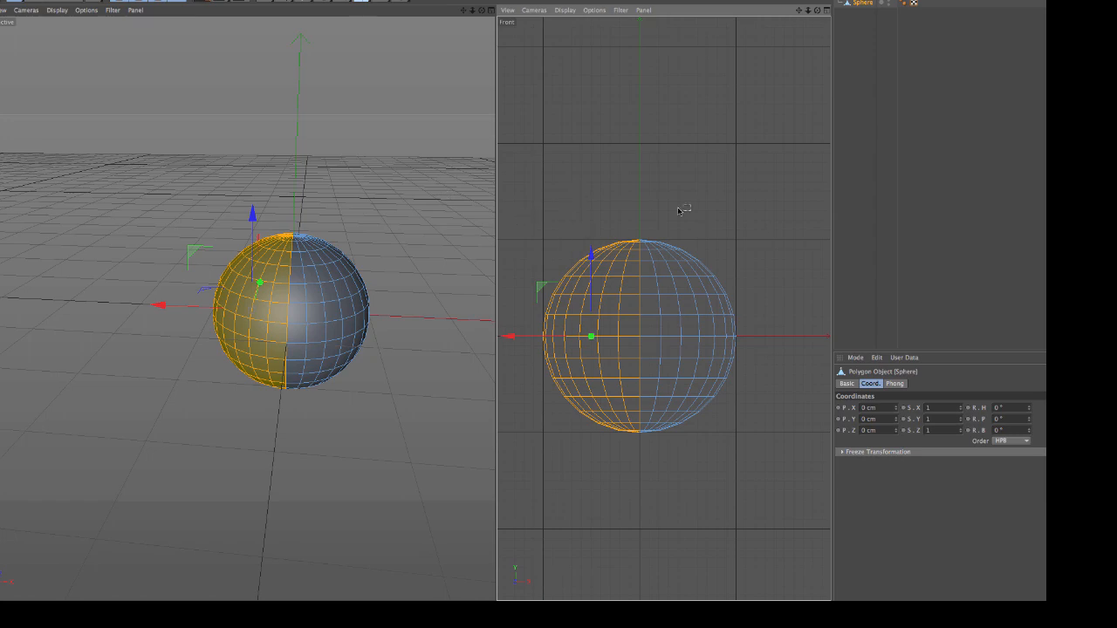
{"action": "right_click", "coordinate": [770, 189]}
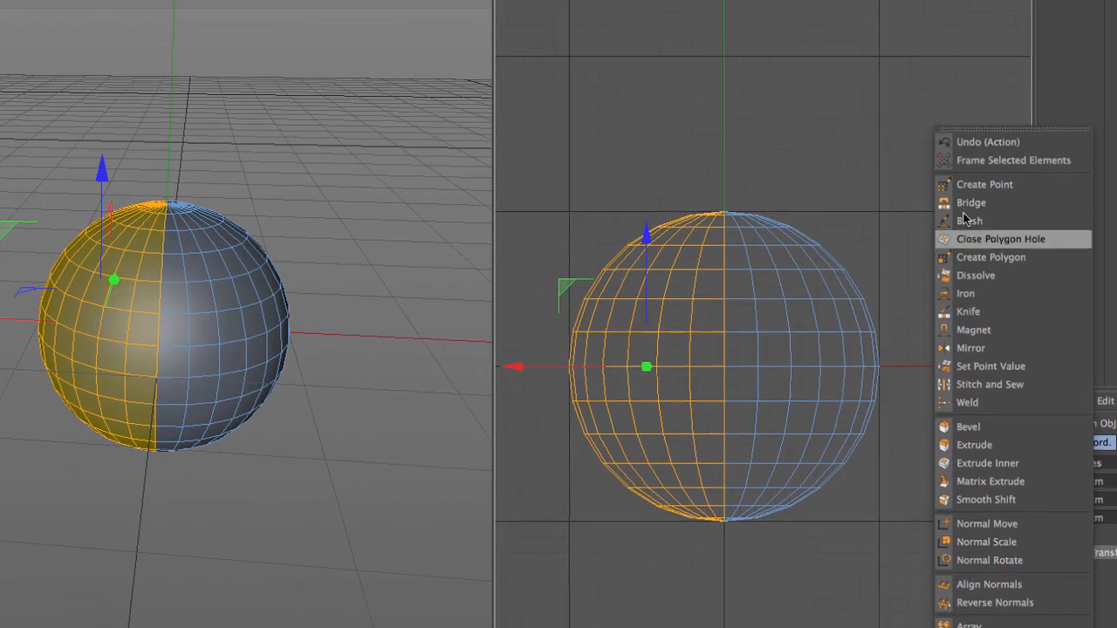
{"action": "left_click", "coordinate": [984, 278]}
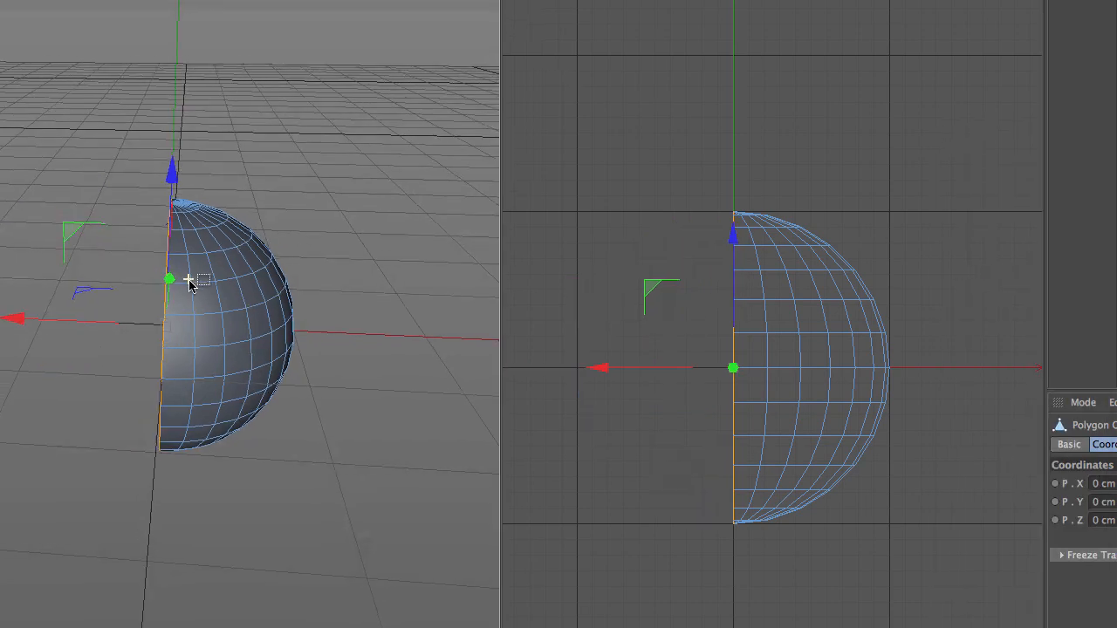
{"action": "left_click_drag", "start_coordinate": [189, 280], "coordinate": [379, 273], "text": "alt"}
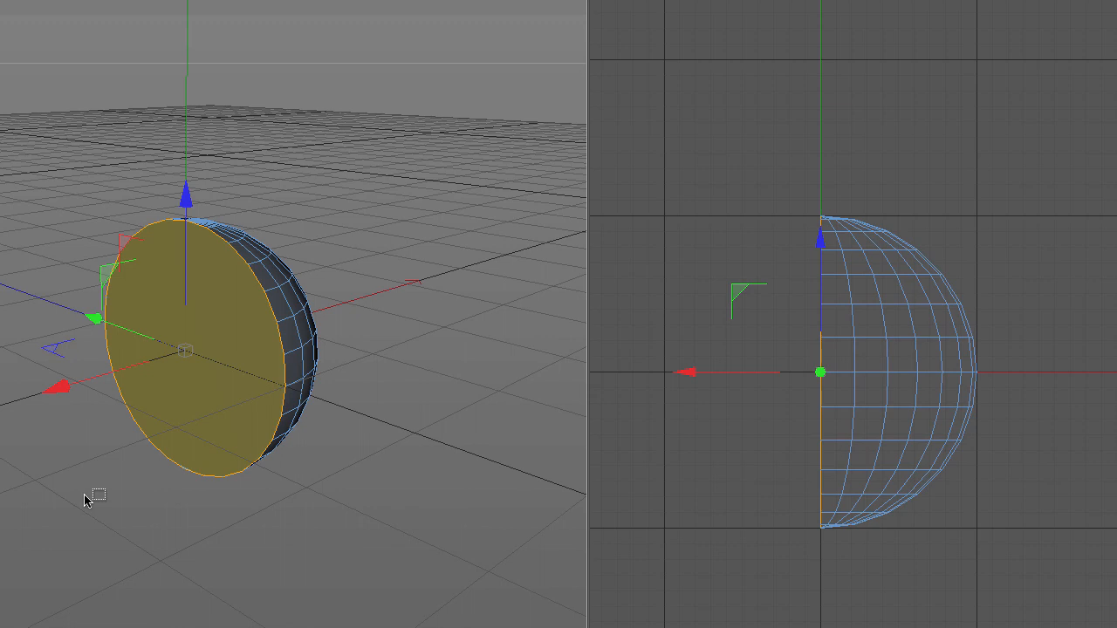
Step: Try deleting the flat polygon on the half sphere's cut side, and undo the deletion
{"action": "left_click", "coordinate": [253, 494]}
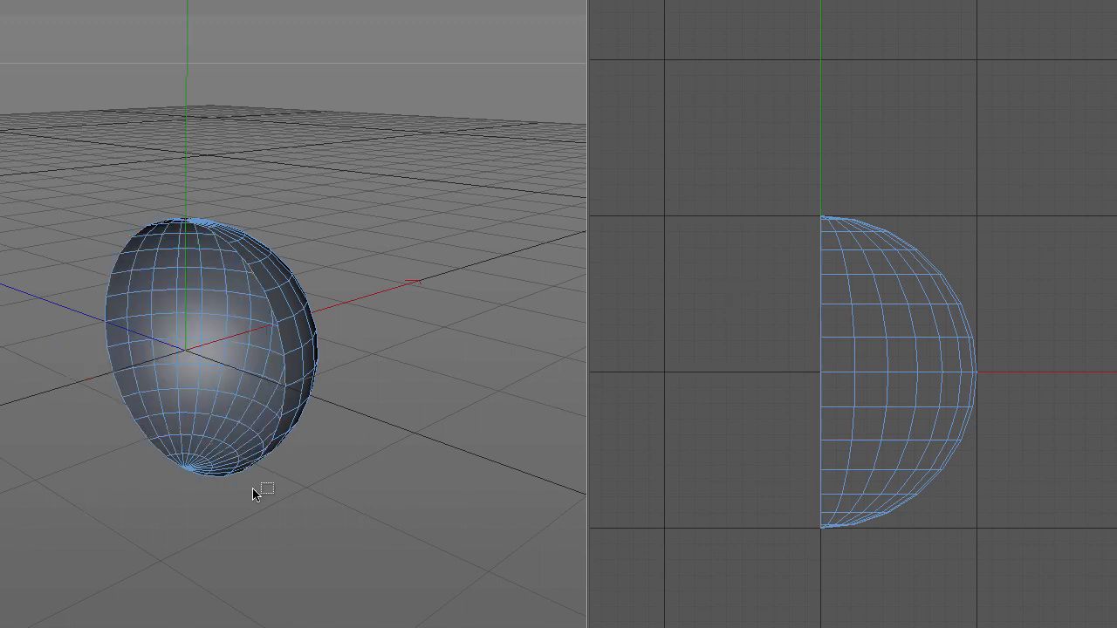
{"action": "key", "text": "ctrl+z"}
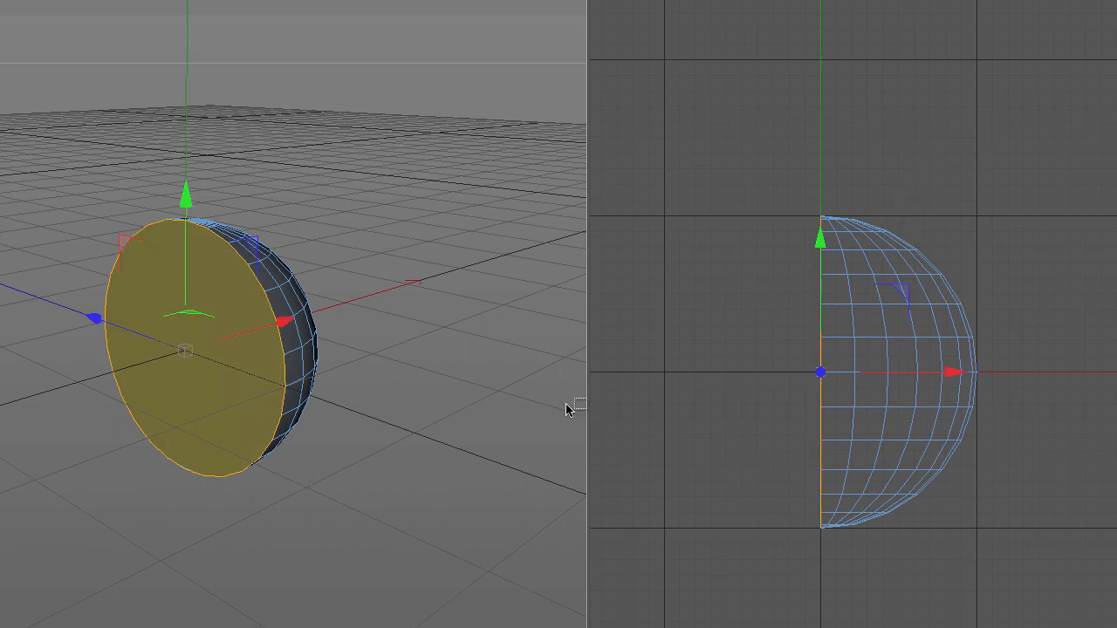
{"action": "left_click_drag", "start_coordinate": [512, 428], "coordinate": [327, 350], "text": "alt"}
{"action": "left_click_drag", "start_coordinate": [366, 317], "coordinate": [242, 302], "text": "alt"}
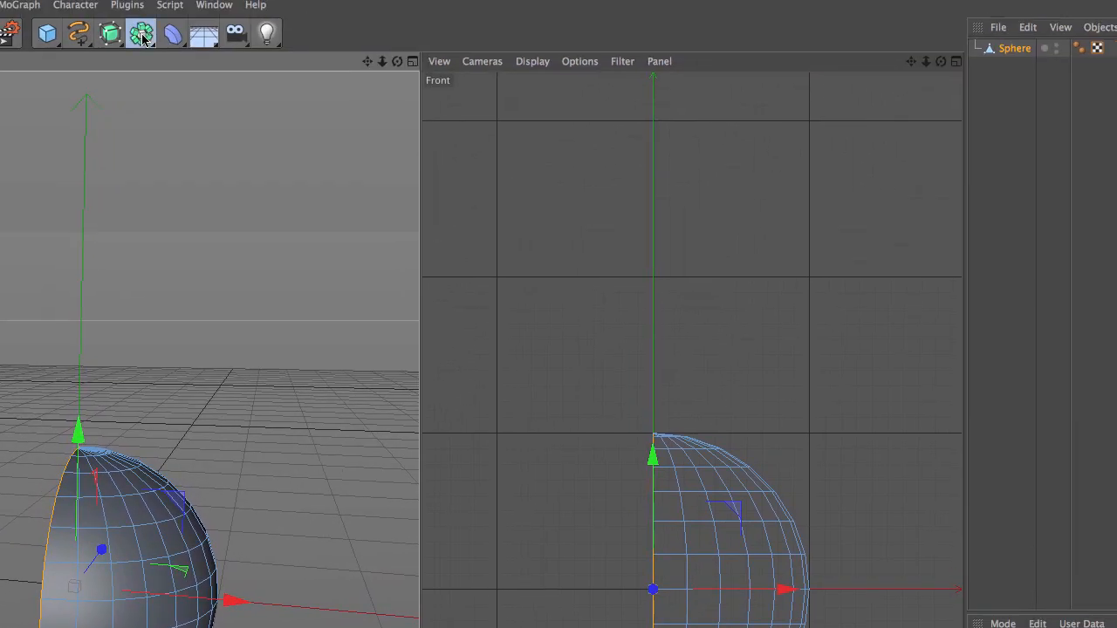
Step: Add a Symmetry object as the capped half sphere's parent and render the perspective view to check the centre seam
{"action": "left_click", "coordinate": [142, 37]}
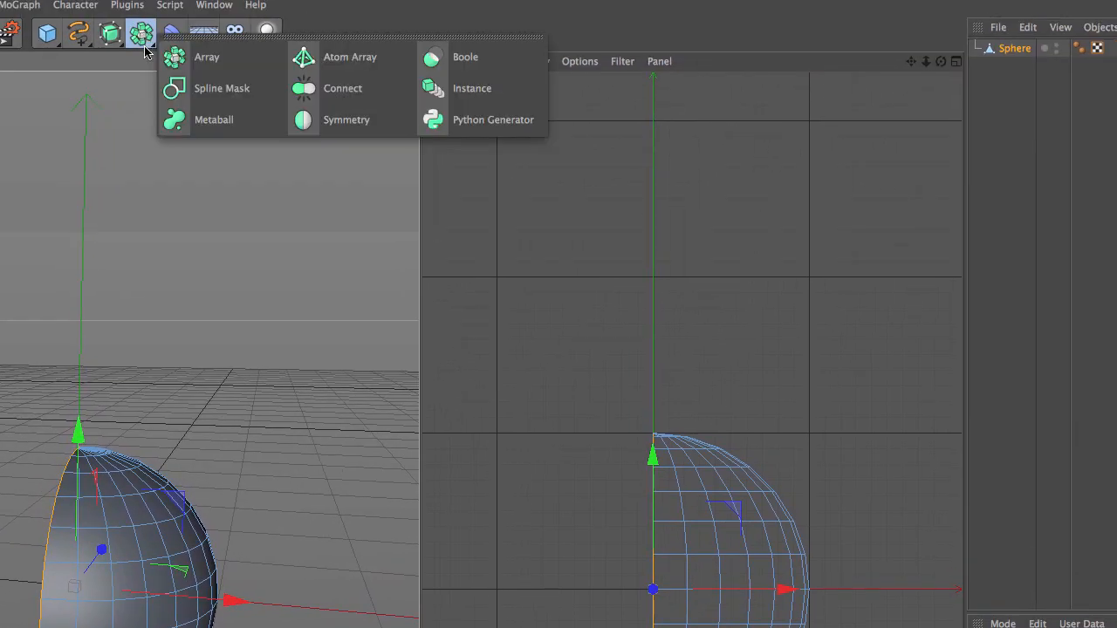
{"action": "left_click", "coordinate": [307, 121]}
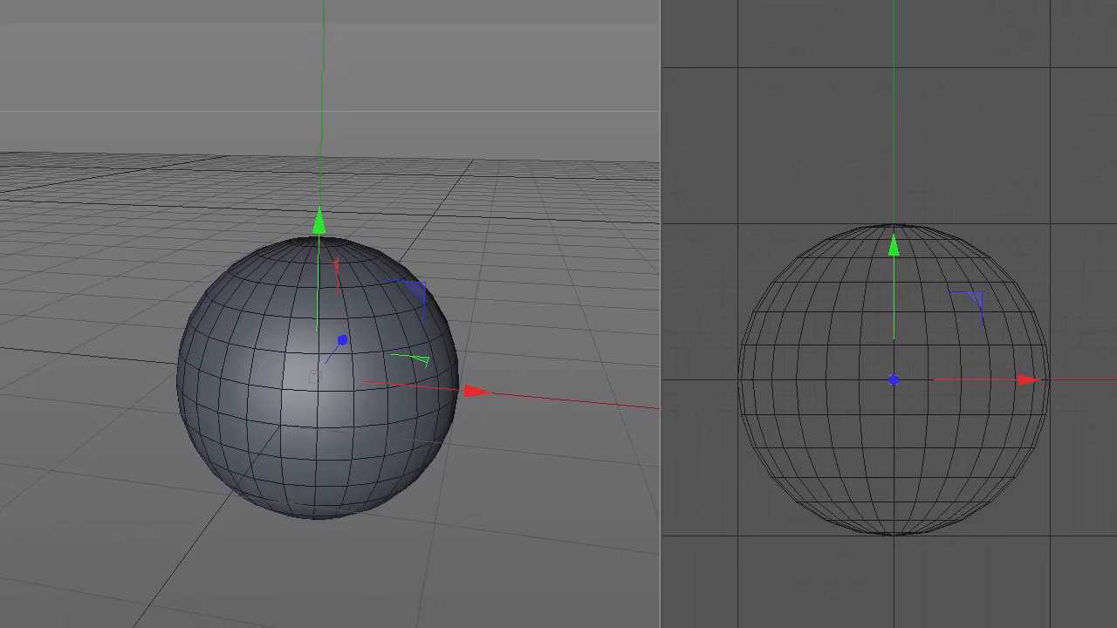
{"action": "key", "text": "ctrl+r"}
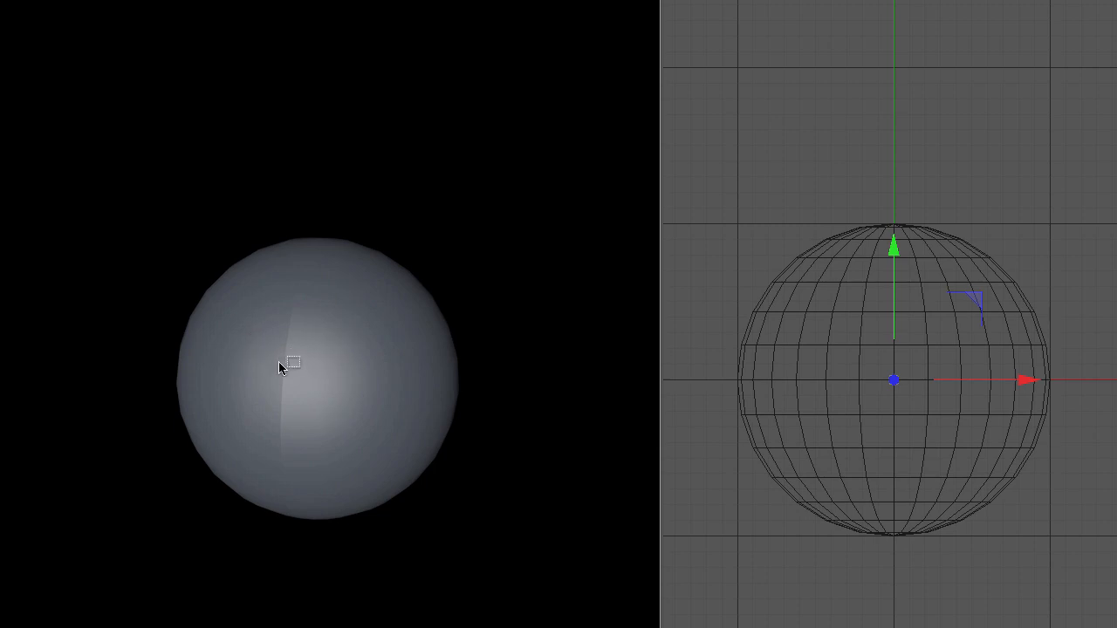
{"action": "left_click", "coordinate": [260, 231]}
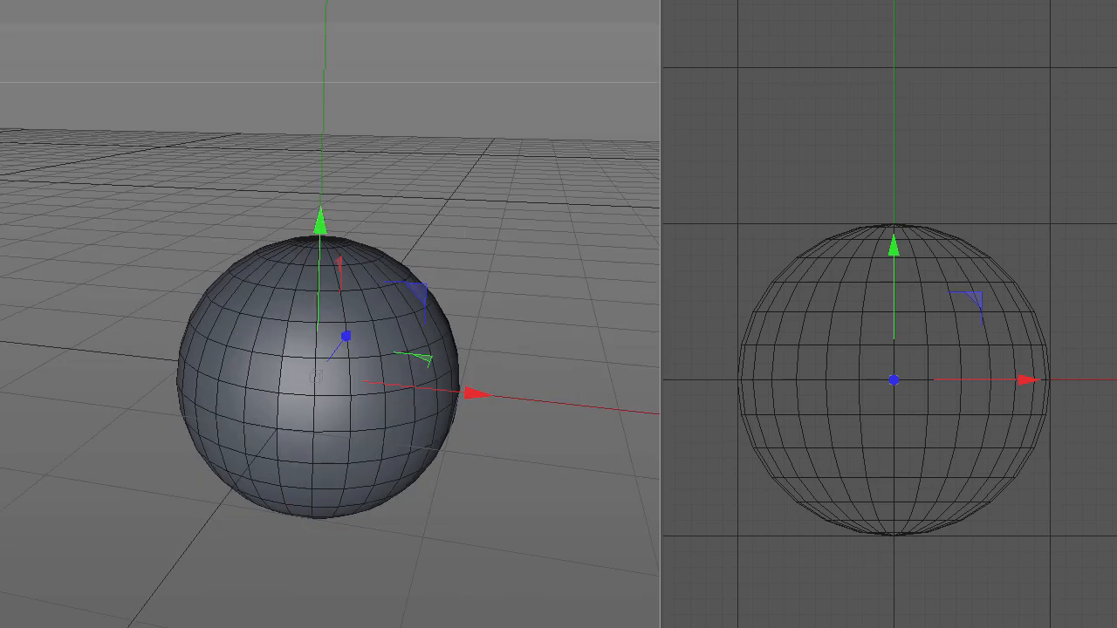
Step: With the symmetry switched off, delete the flat polygon on the half sphere's cut side, and turn the mirroring back on
{"action": "key", "text": "ctrl+z"}
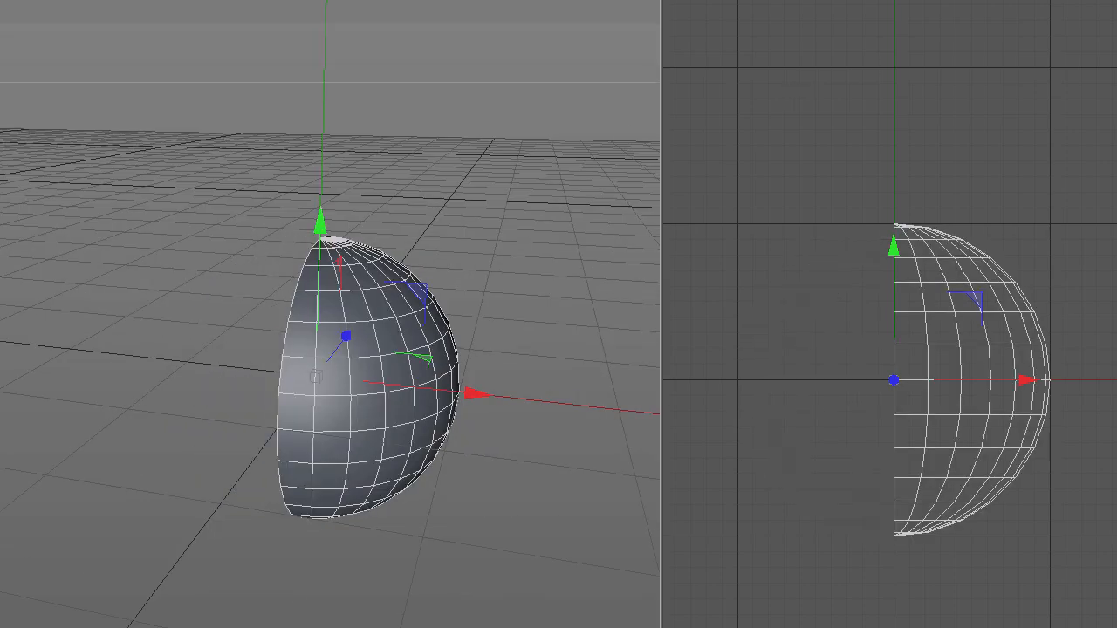
{"action": "left_click_drag", "start_coordinate": [508, 275], "coordinate": [518, 309], "text": "alt"}
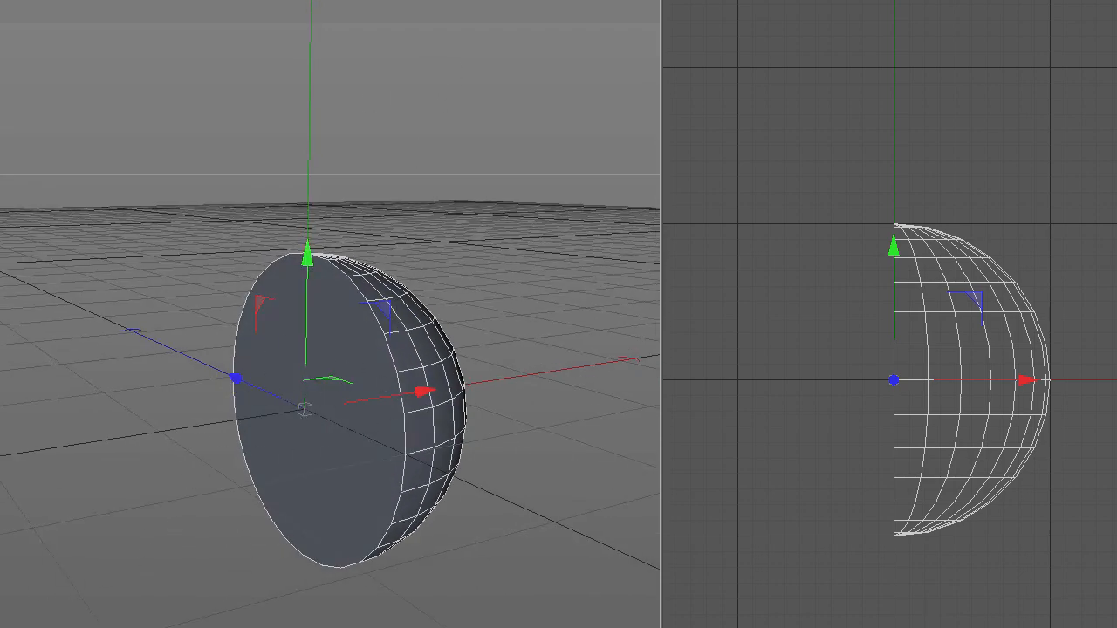
{"action": "key", "text": "Return"}
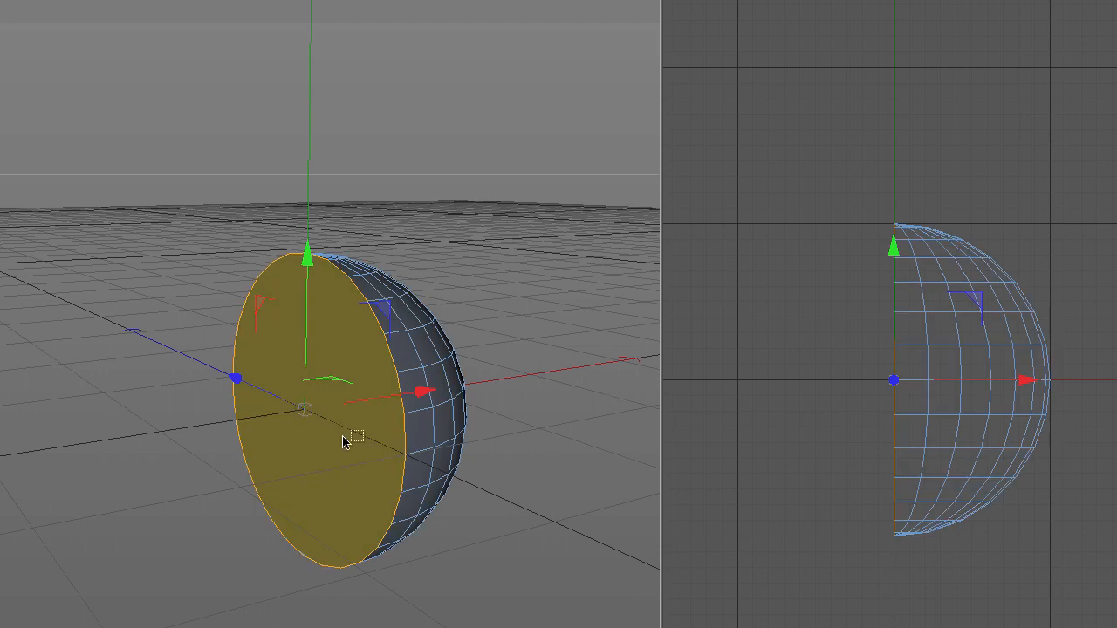
{"action": "key", "text": "Delete"}
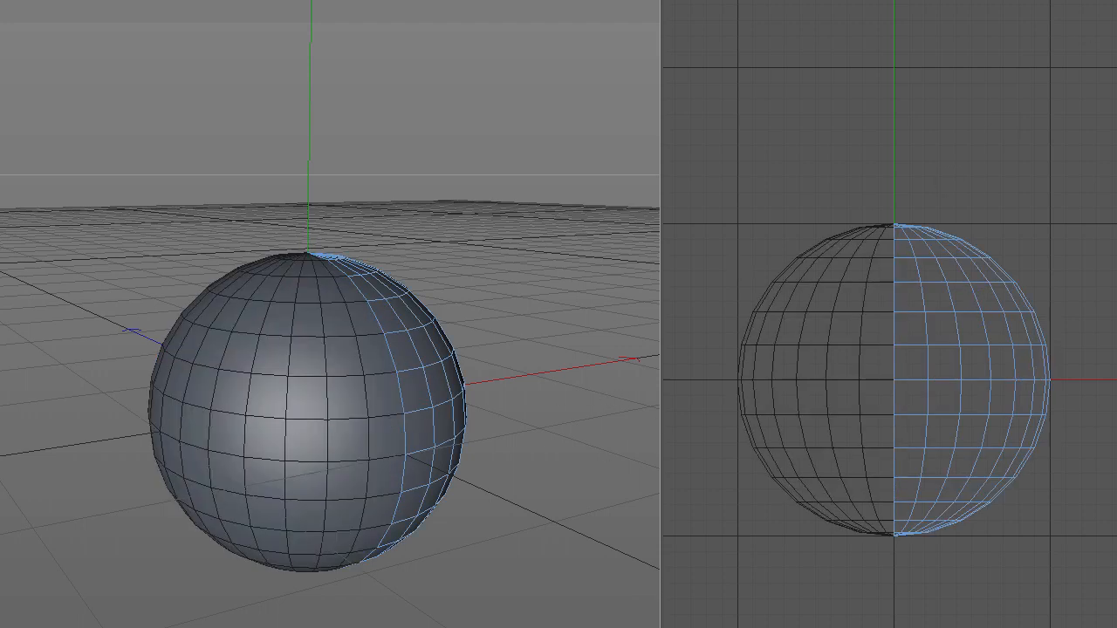
Step: Render the perspective view of the mirrored sphere to examine the seam between the two halves
{"action": "left_click_drag", "start_coordinate": [408, 383], "coordinate": [176, 358], "text": "alt"}
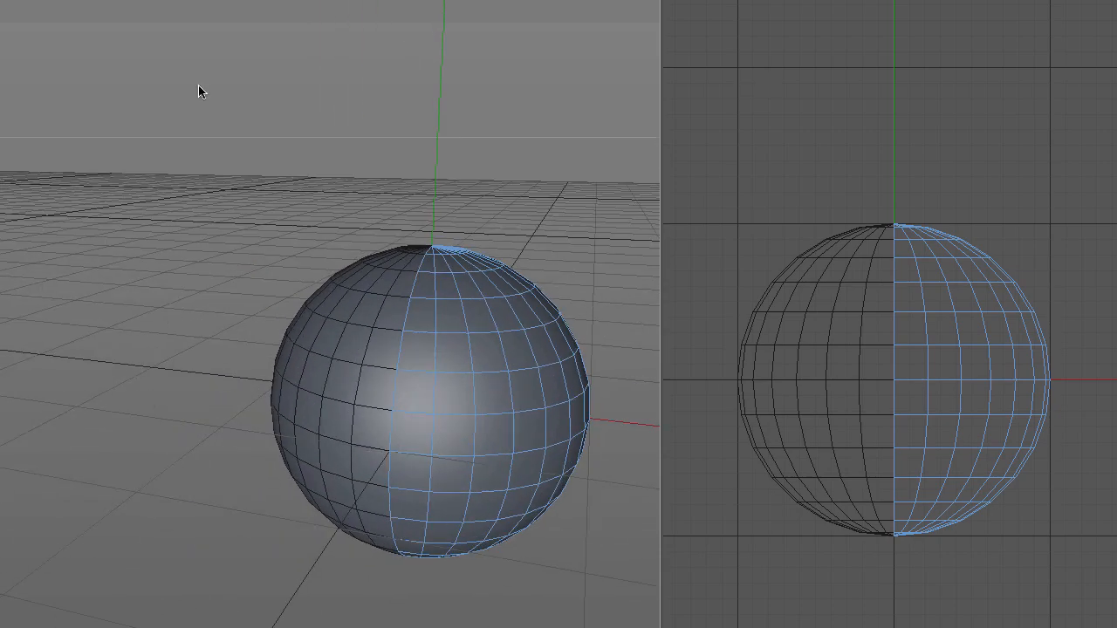
{"action": "key", "text": "ctrl+r"}
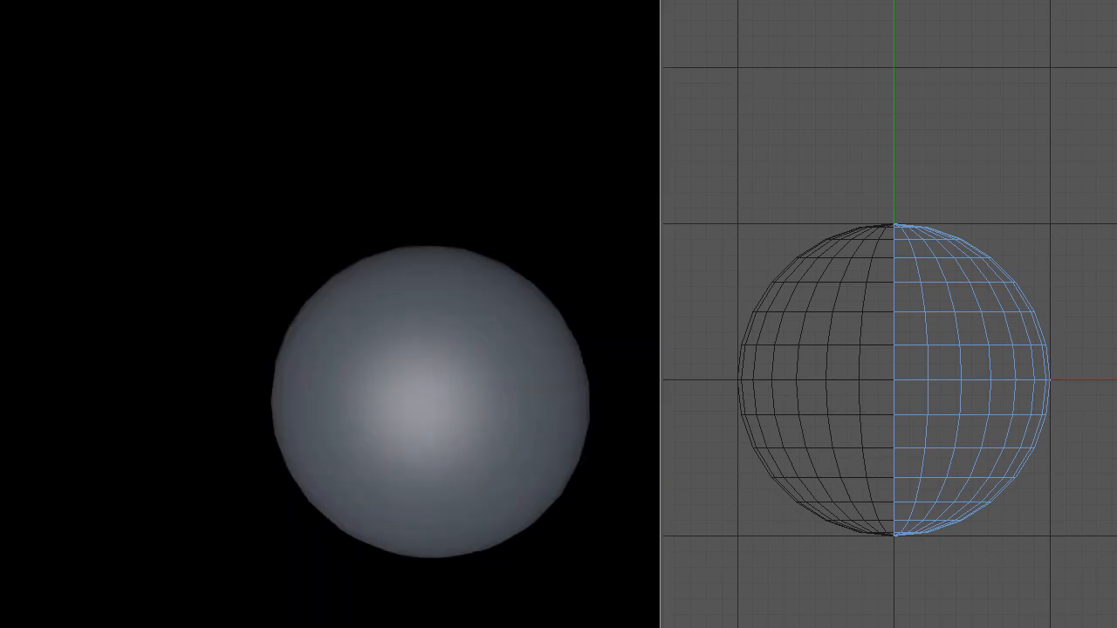
{"action": "mouse_move", "coordinate": [508, 493]}
{"action": "left_mouse_down", "text": "alt"}
{"action": "mouse_move", "coordinate": [346, 448]}
{"action": "mouse_move", "coordinate": [399, 457]}
{"action": "mouse_move", "coordinate": [365, 463]}
{"action": "mouse_move", "coordinate": [384, 467]}
{"action": "left_mouse_up", "text": "alt"}
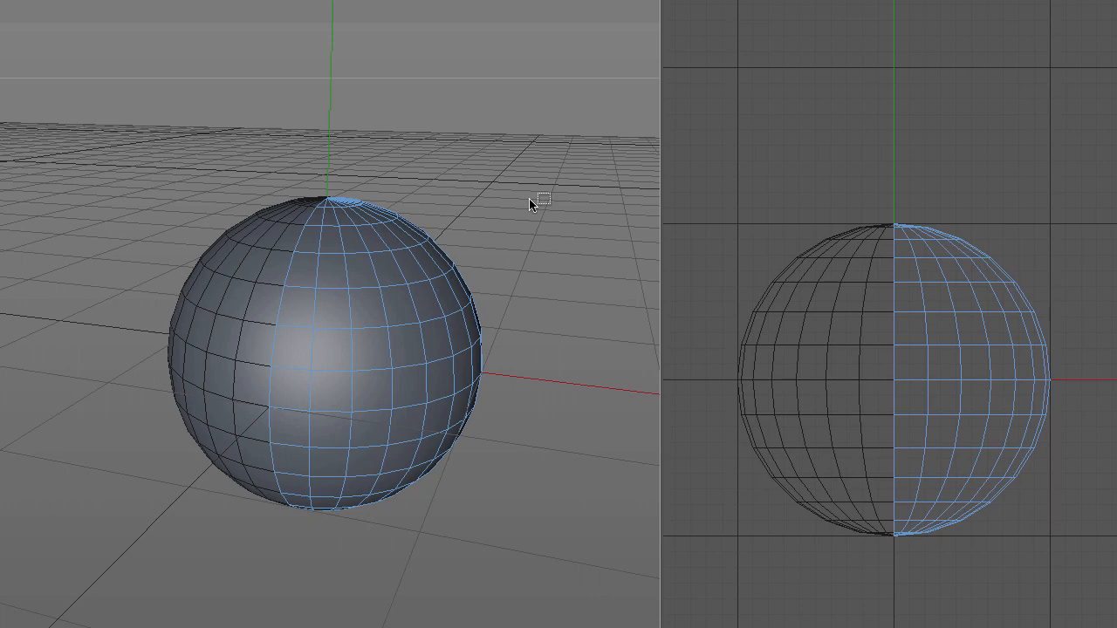
Step: Disable the Symmetry object and switch to Points mode to check the half sphere's -X side for leftover points
{"action": "key", "text": "q"}
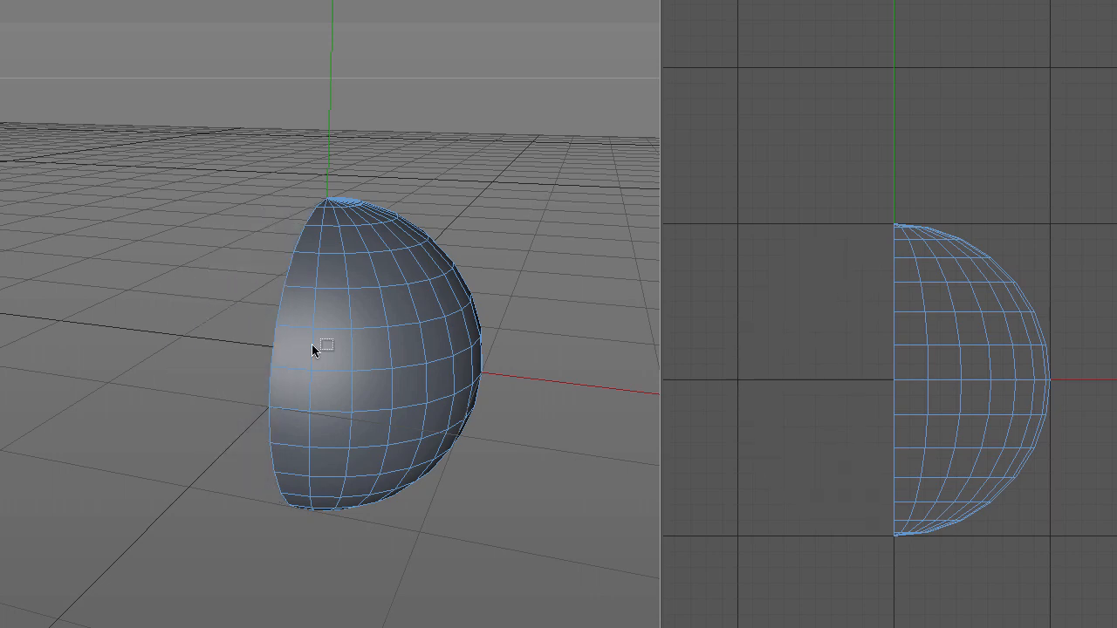
{"action": "left_click_drag", "start_coordinate": [308, 350], "coordinate": [443, 377], "text": "alt"}
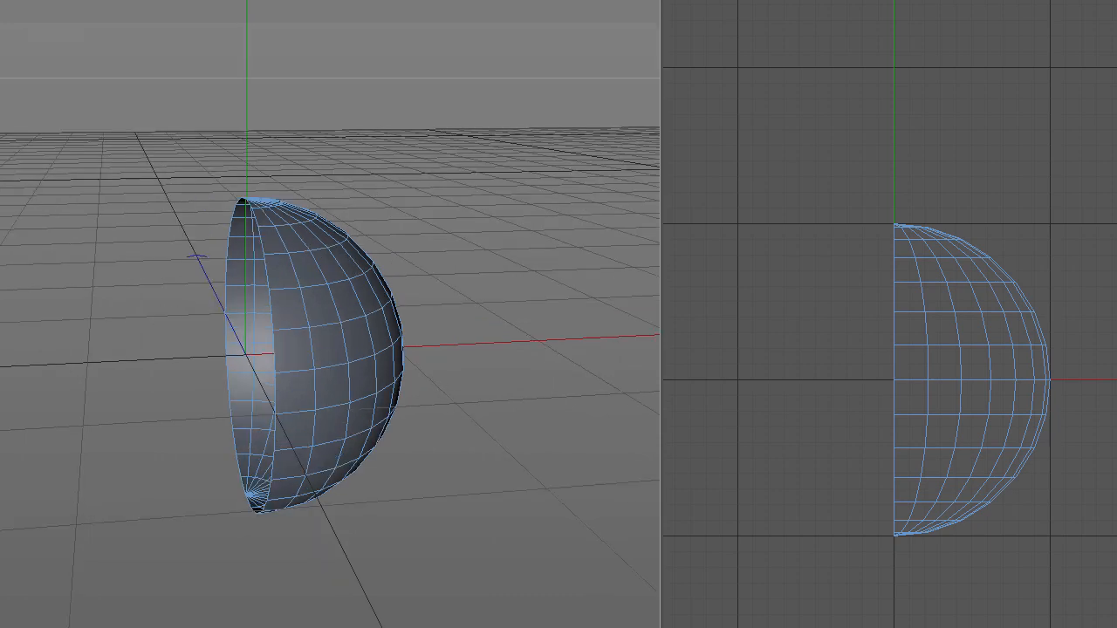
{"action": "key", "text": "Return"}
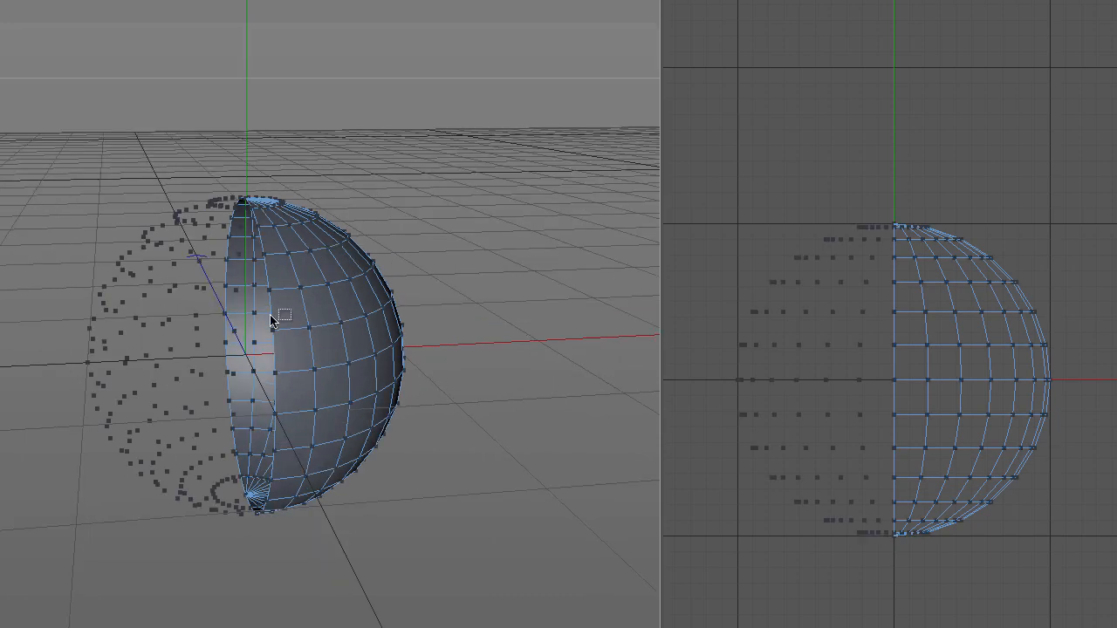
{"action": "left_click_drag", "start_coordinate": [329, 401], "coordinate": [276, 265], "text": "alt"}
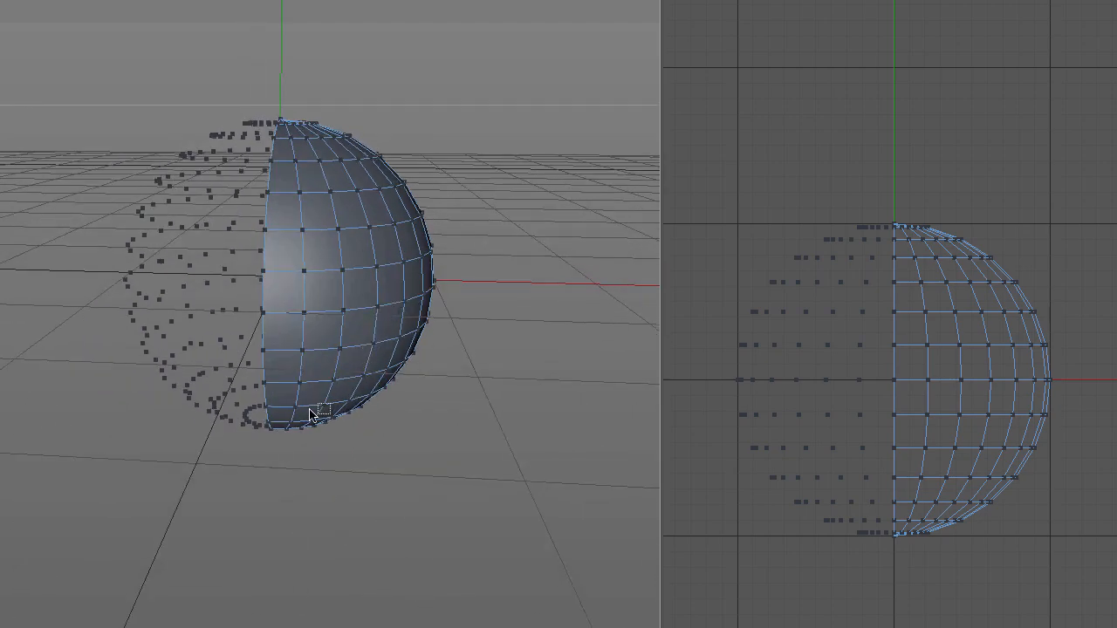
{"action": "left_click_drag", "start_coordinate": [317, 401], "coordinate": [345, 399], "text": "alt"}
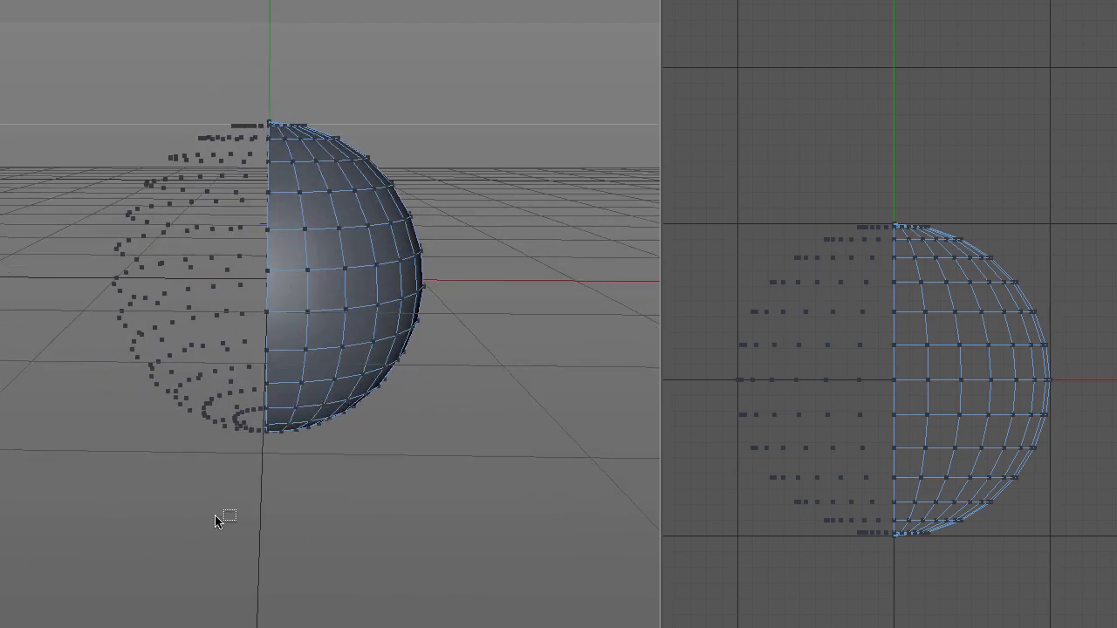
Step: Run Optimize on the half sphere with no points selected to clear the loose points on its -X side
{"action": "left_click_drag", "start_coordinate": [218, 527], "coordinate": [186, 519], "text": "alt"}
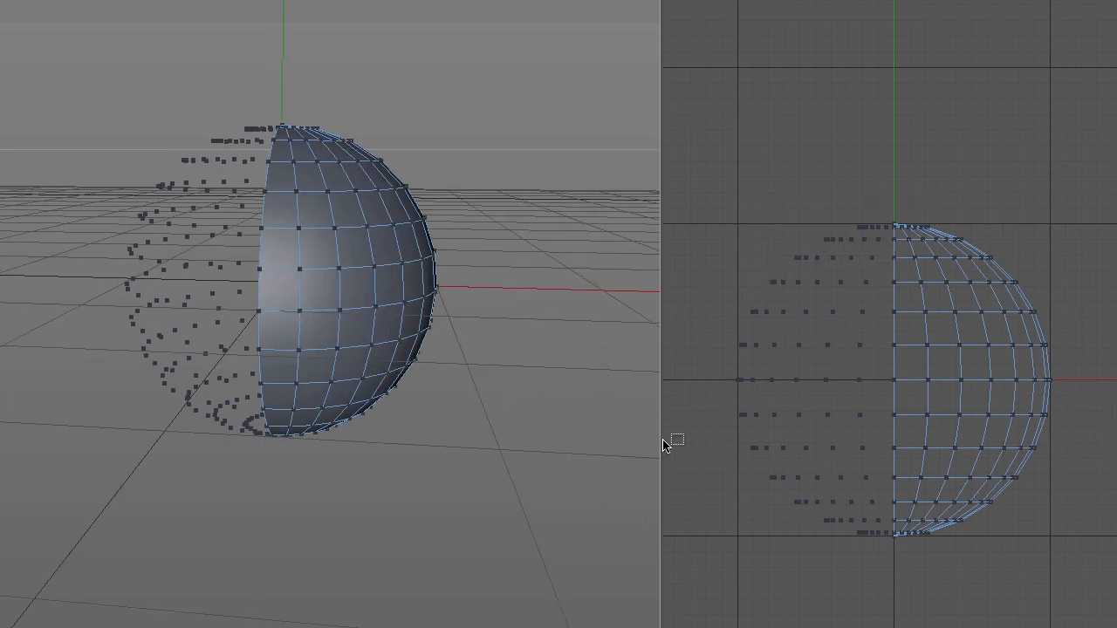
{"action": "left_click_drag", "start_coordinate": [709, 227], "coordinate": [886, 564]}
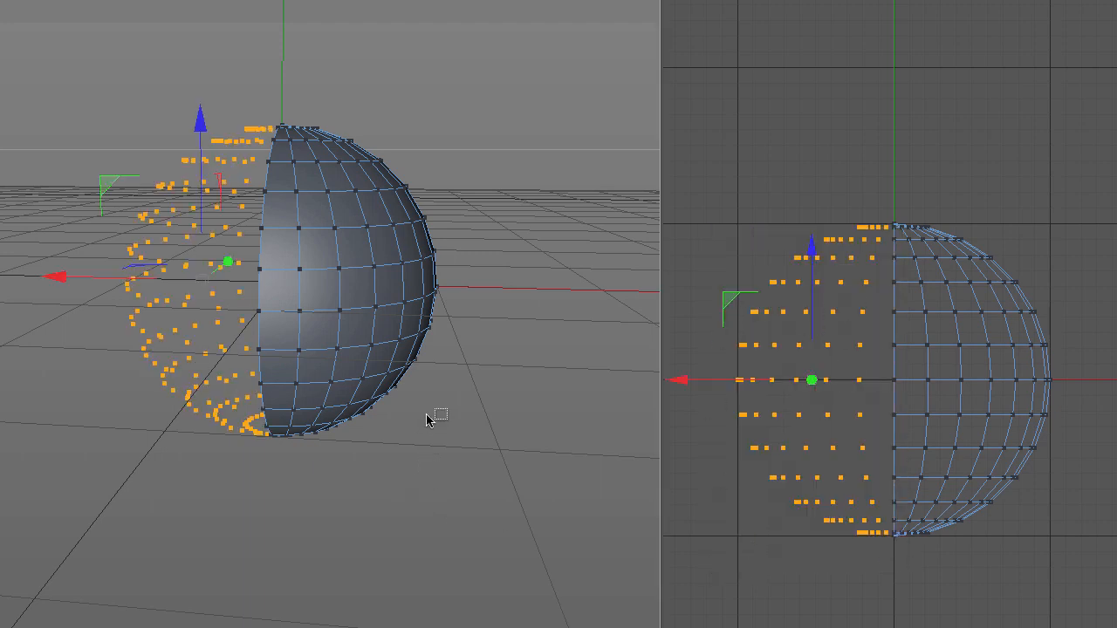
{"action": "key", "text": "e"}
{"action": "left_click", "coordinate": [480, 381]}
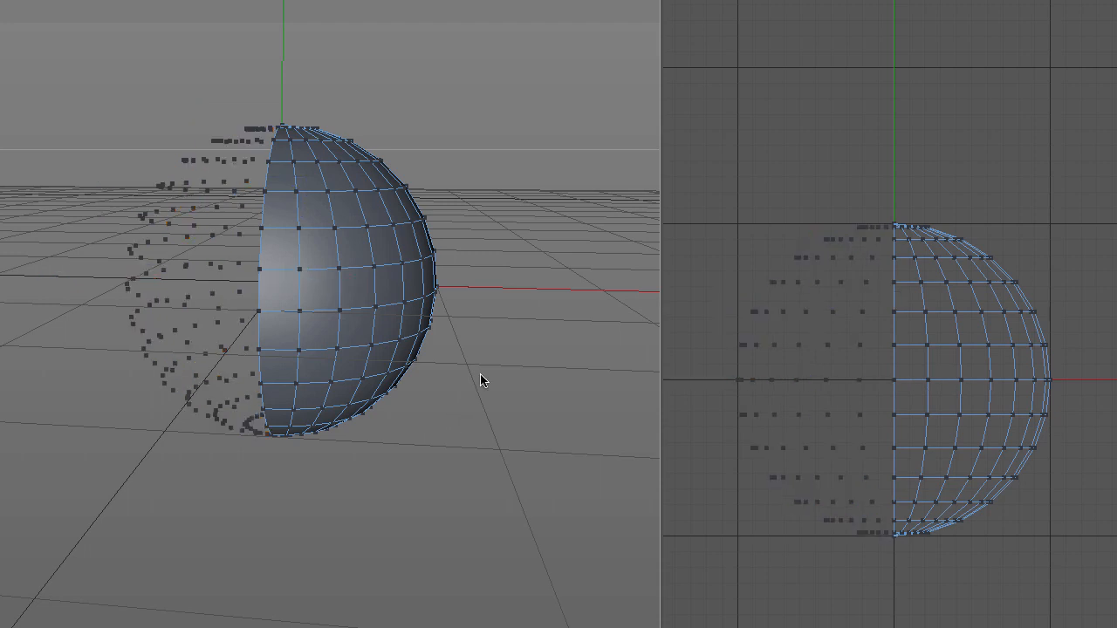
{"action": "right_click", "coordinate": [499, 223]}
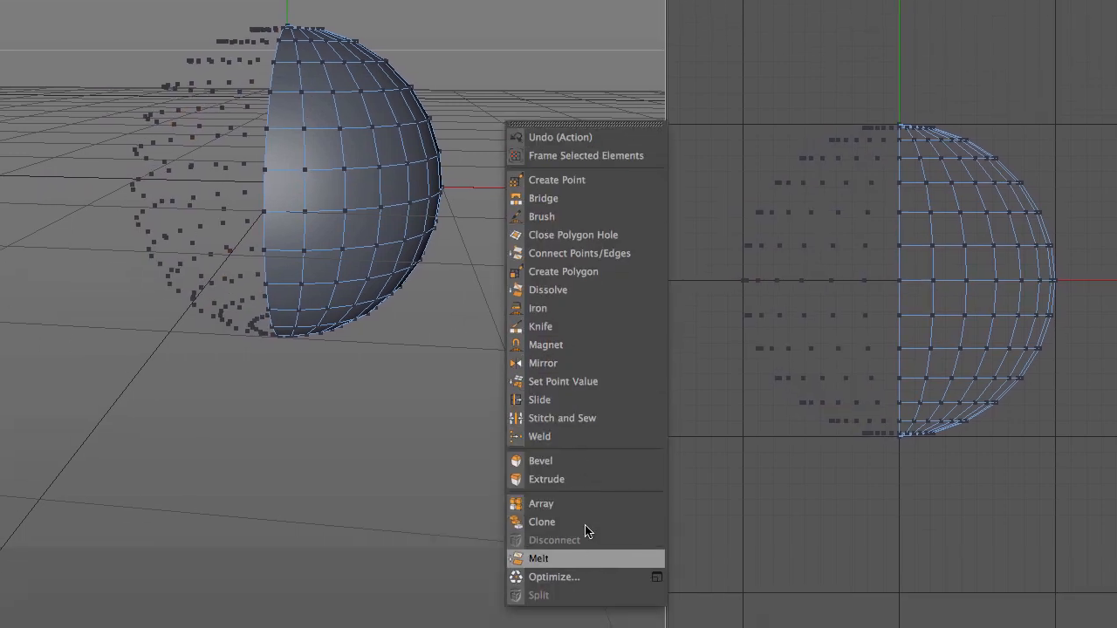
{"action": "left_click", "coordinate": [553, 577]}
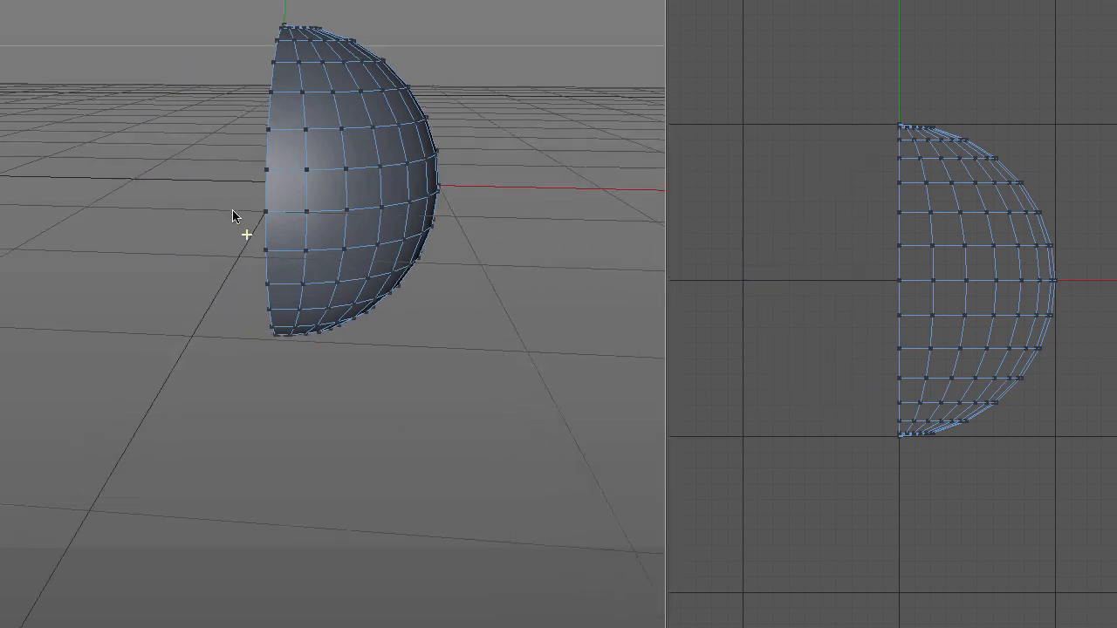
{"action": "left_click_drag", "start_coordinate": [232, 210], "coordinate": [403, 212], "text": "alt"}
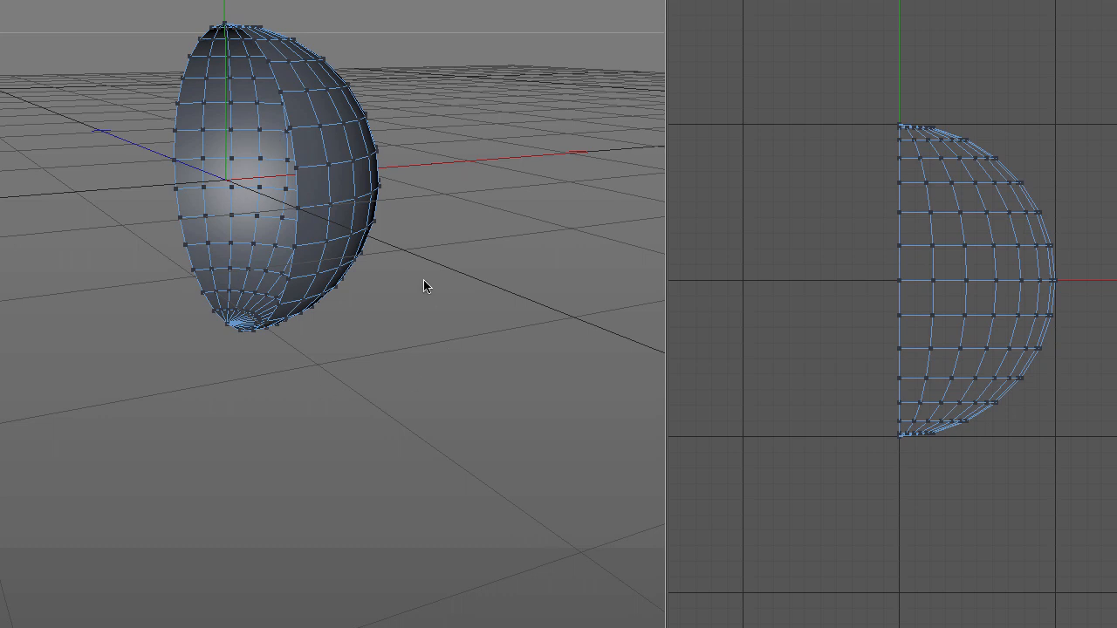
{"action": "left_click_drag", "start_coordinate": [424, 282], "coordinate": [394, 340], "text": "alt"}
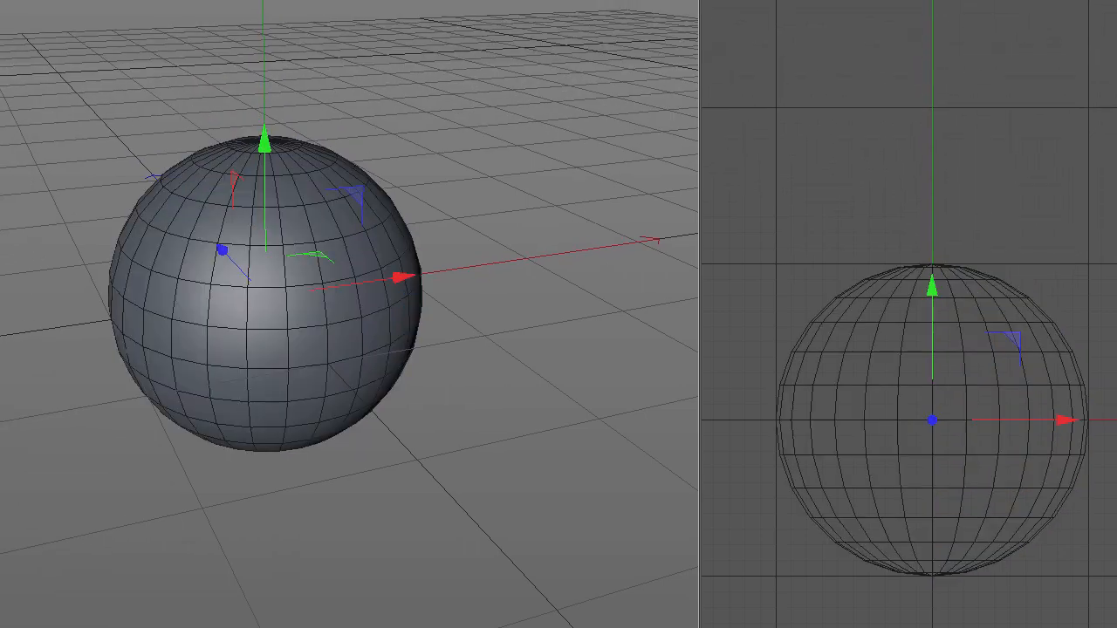
Step: Switch to Polygons mode and select a 2 × 2 patch on the upper +X side of the mirrored sphere
{"action": "left_click_drag", "start_coordinate": [316, 382], "coordinate": [143, 359], "text": "alt"}
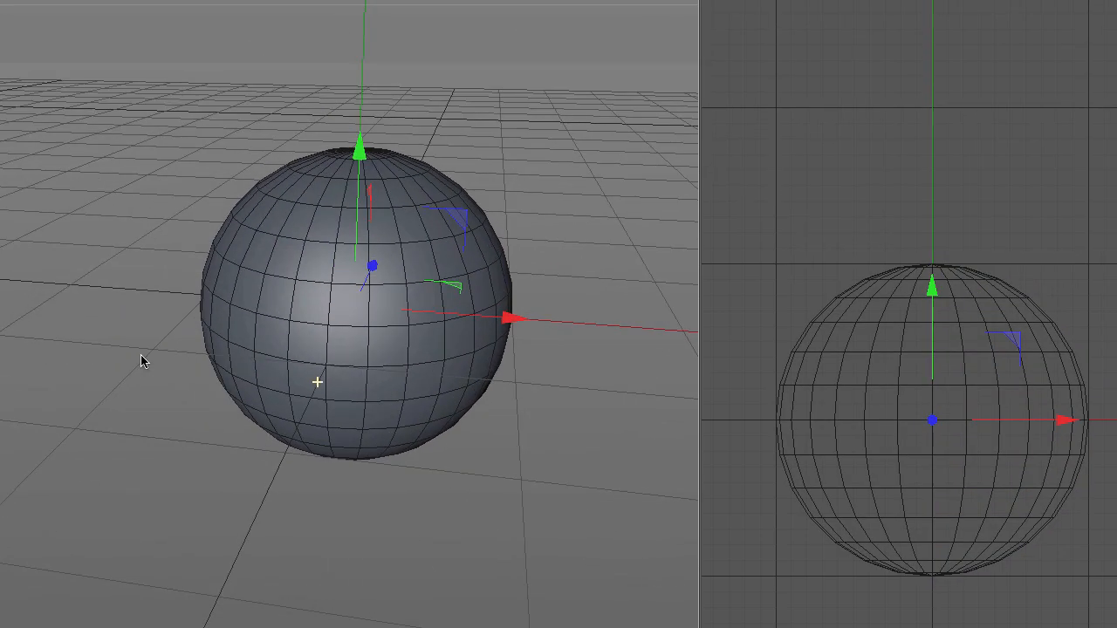
{"action": "middle_click_drag", "start_coordinate": [346, 395], "coordinate": [280, 375], "text": "alt"}
{"action": "left_click_drag", "start_coordinate": [392, 340], "coordinate": [144, 412], "text": "alt"}
{"action": "middle_click_drag", "start_coordinate": [529, 342], "coordinate": [399, 264], "text": "alt"}
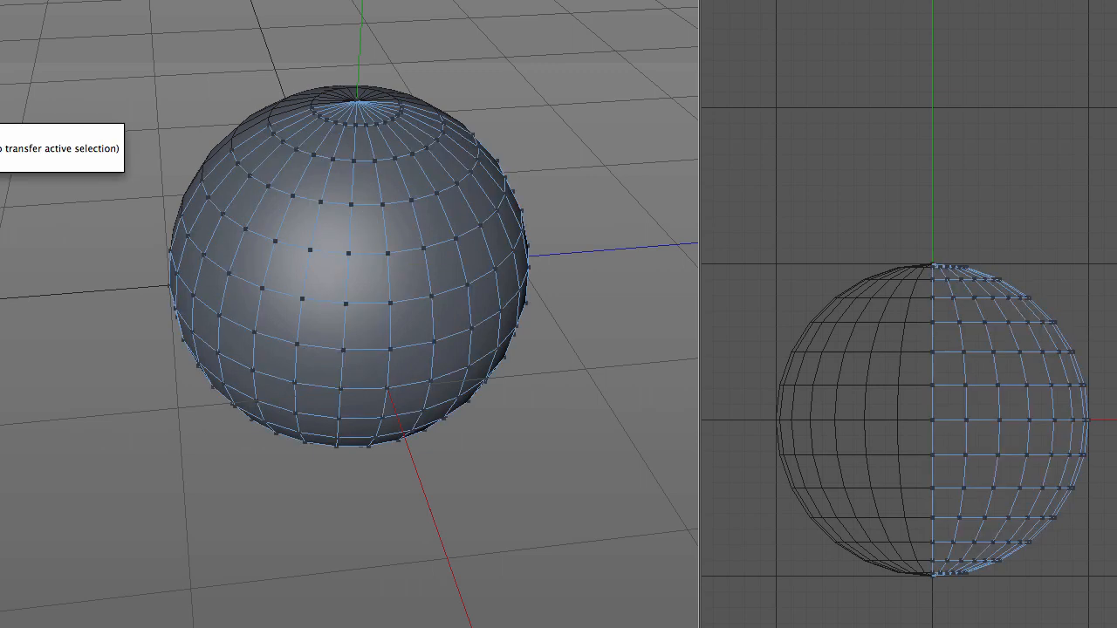
{"action": "left_click", "coordinate": [0, 115]}
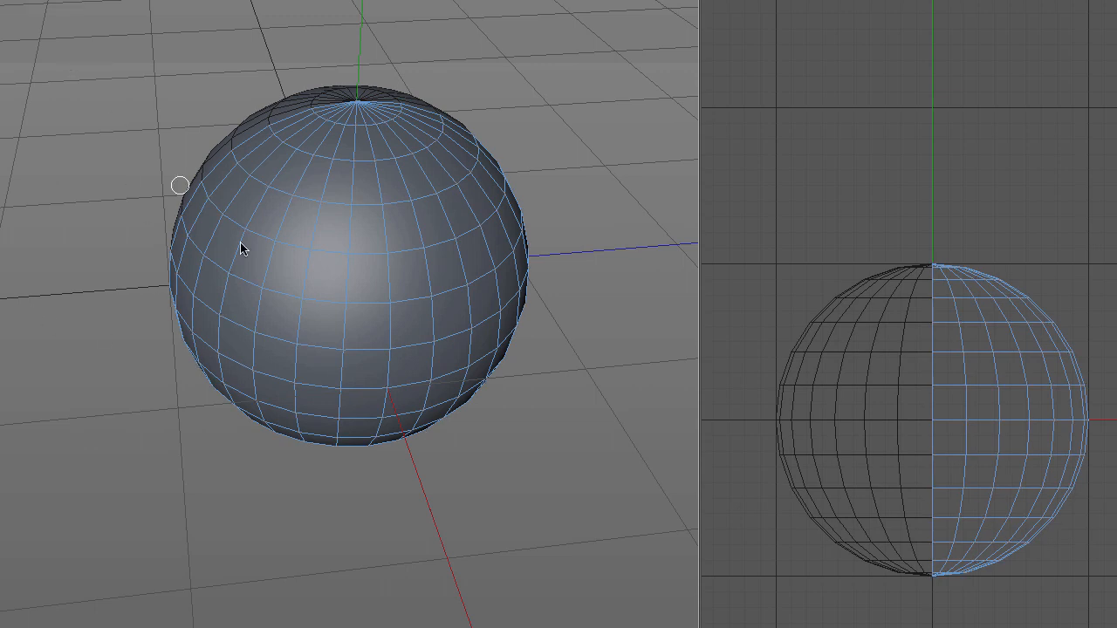
{"action": "left_click", "coordinate": [407, 286]}
{"action": "left_click_drag", "start_coordinate": [406, 285], "coordinate": [408, 325]}
{"action": "mouse_move", "coordinate": [380, 434]}
{"action": "left_mouse_down", "text": "alt"}
{"action": "mouse_move", "coordinate": [417, 402]}
{"action": "mouse_move", "coordinate": [609, 316]}
{"action": "left_mouse_up", "text": "alt"}
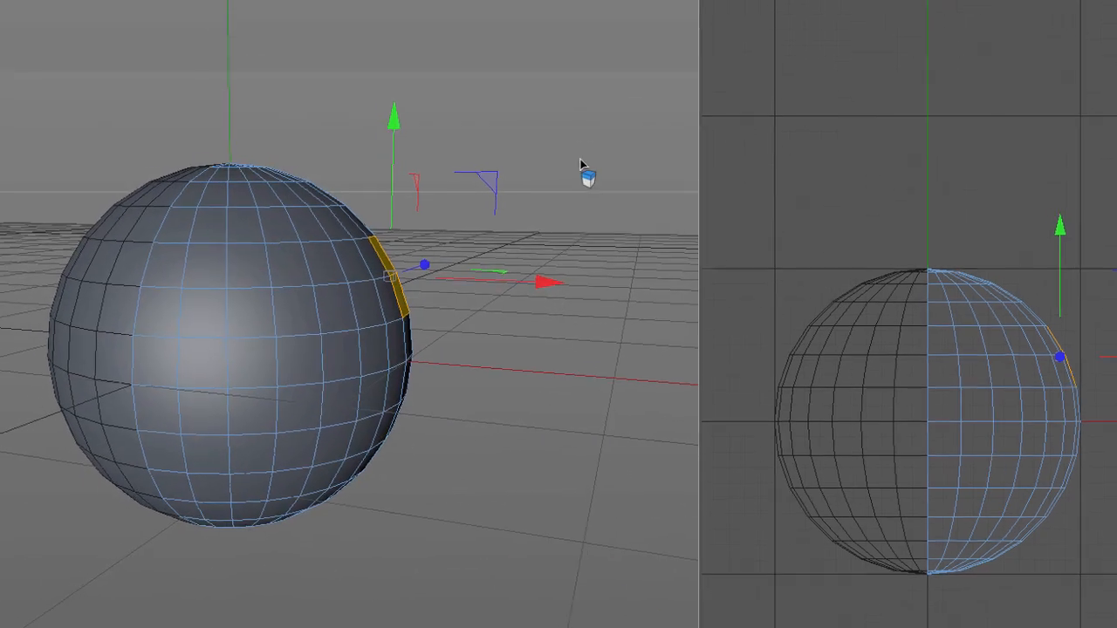
Step: Extrude the selected patch outward from the sphere, then undo the extrusion and the polygon selection
{"action": "left_click_drag", "start_coordinate": [580, 163], "coordinate": [650, 163]}
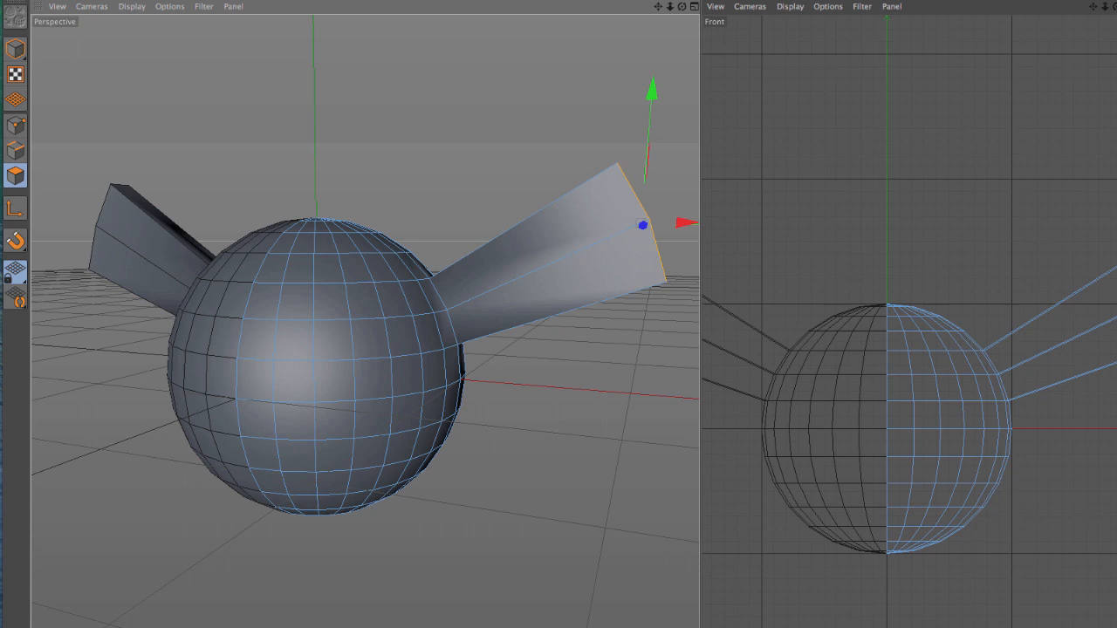
{"action": "left_click_drag", "start_coordinate": [643, 225], "coordinate": [551, 267]}
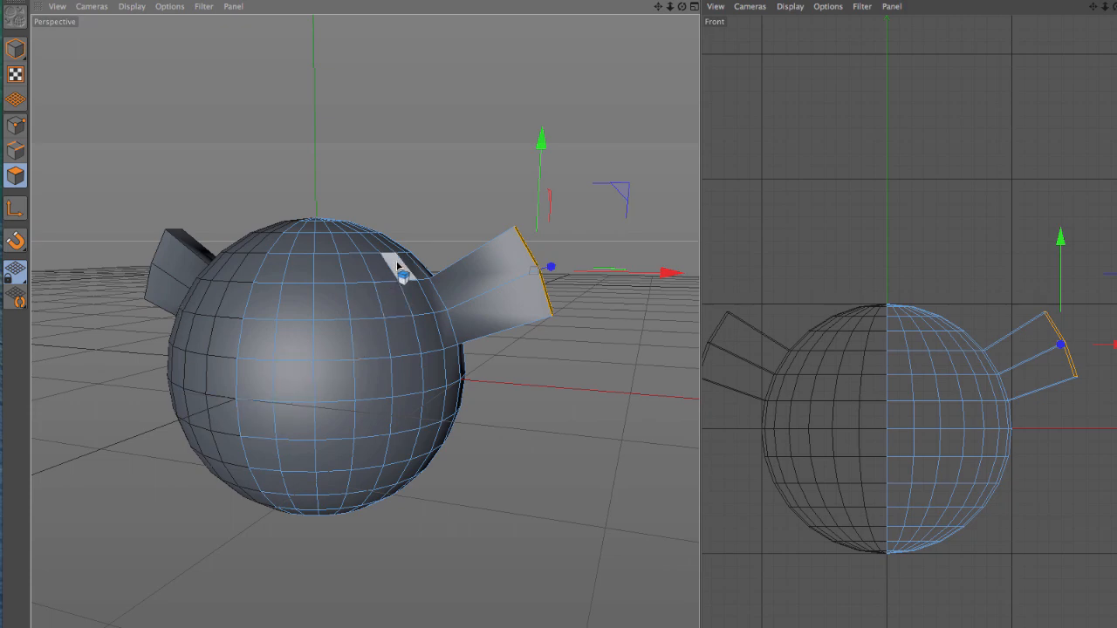
{"action": "left_click_drag", "start_coordinate": [394, 267], "coordinate": [356, 382], "text": "alt"}
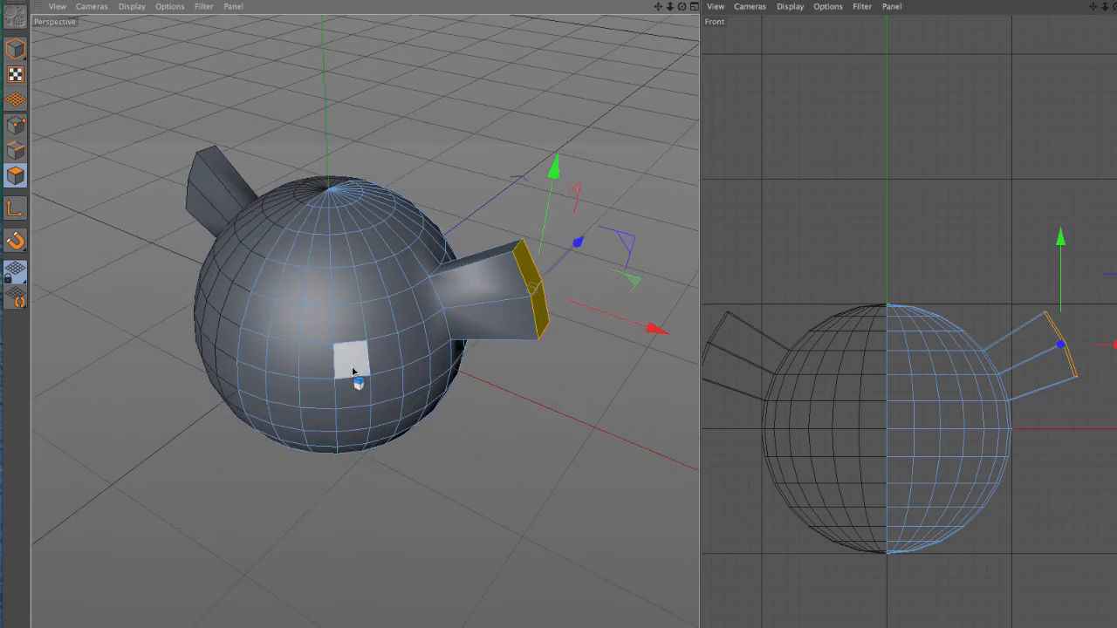
{"action": "key", "text": "ctrl+z"}
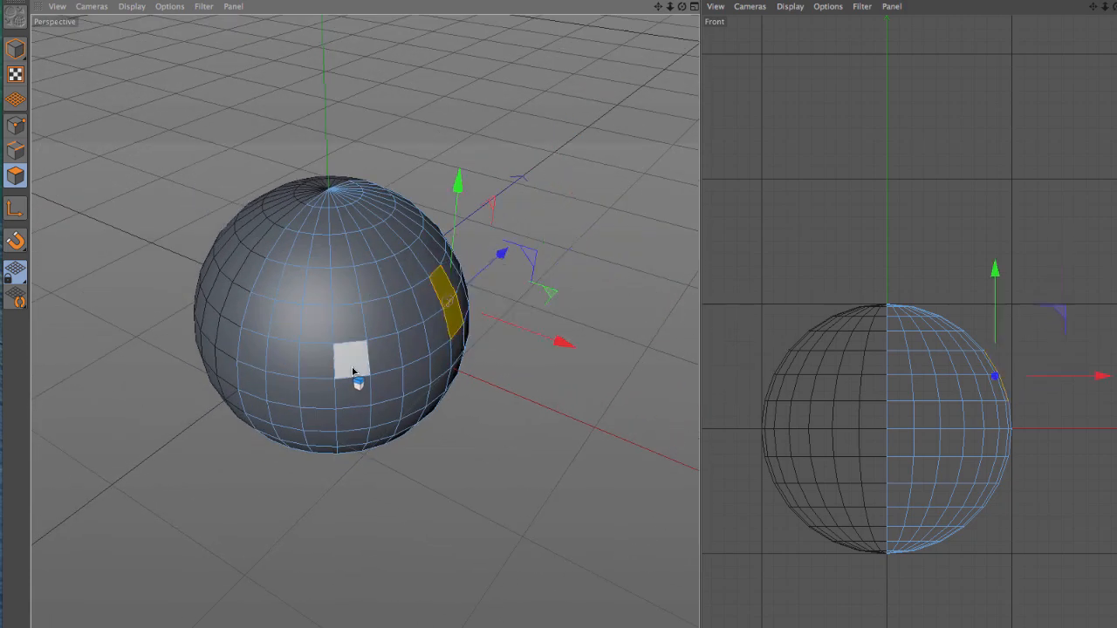
{"action": "key", "text": "ctrl+z"}
Step: Reselect the 2 × 2 patch of polygons on the upper +X side of the sphere
{"action": "left_click_drag", "start_coordinate": [365, 392], "coordinate": [269, 428], "text": "alt"}
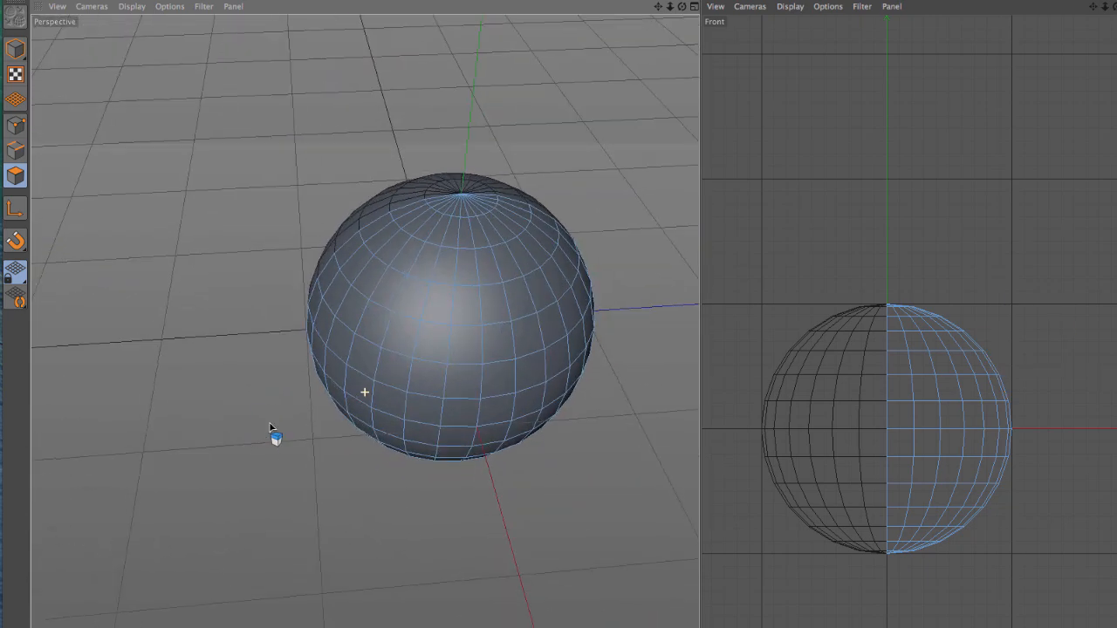
{"action": "left_click", "coordinate": [497, 350]}
{"action": "key", "text": "ctrl+z"}
{"action": "key", "text": "ctrl+z"}
{"action": "key", "text": "ctrl+z"}
{"action": "left_click", "coordinate": [481, 364]}
{"action": "left_click_drag", "start_coordinate": [441, 367], "coordinate": [605, 267], "text": "alt"}
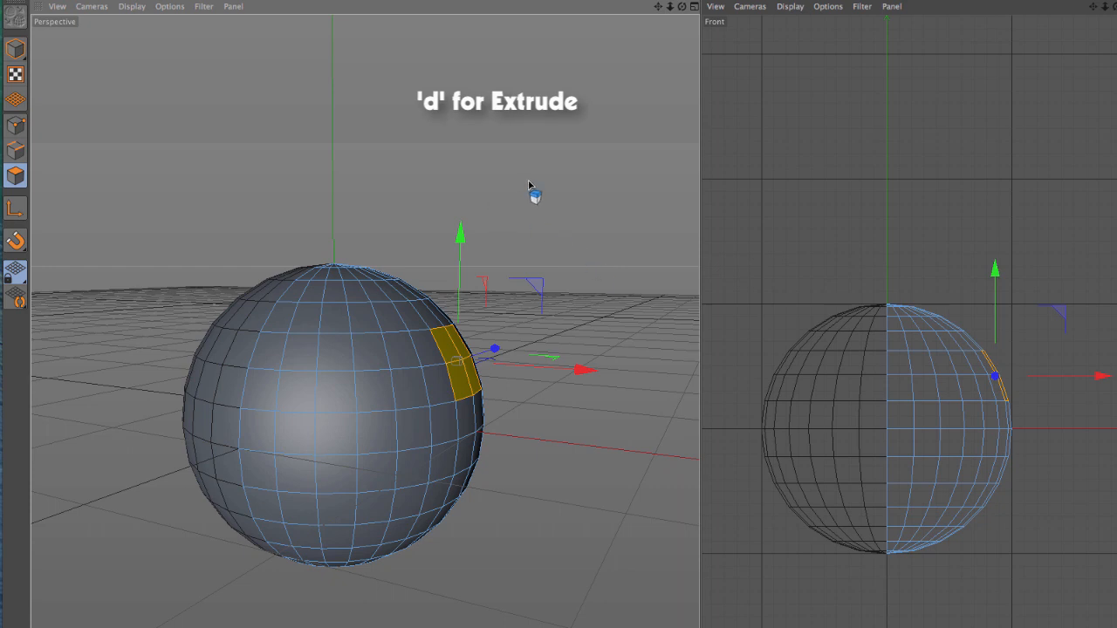
Step: Try the Extrude tool on the selected patch, check the flared limb from above, and undo the extrusion
{"action": "left_click_drag", "start_coordinate": [535, 180], "coordinate": [702, 181]}
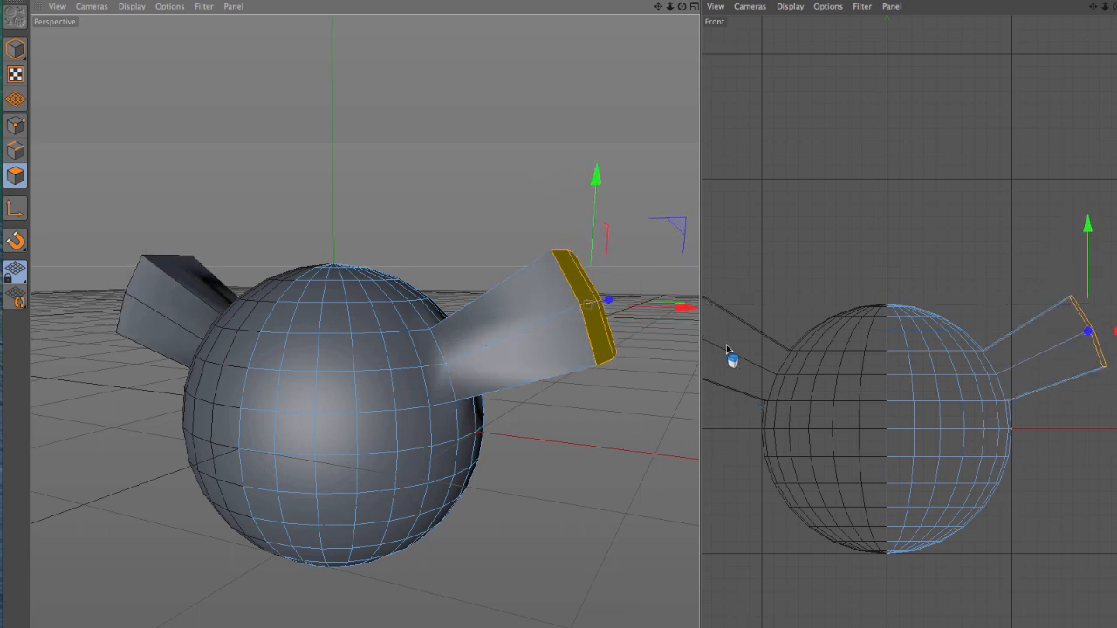
{"action": "left_click_drag", "start_coordinate": [518, 194], "coordinate": [431, 428], "text": "alt"}
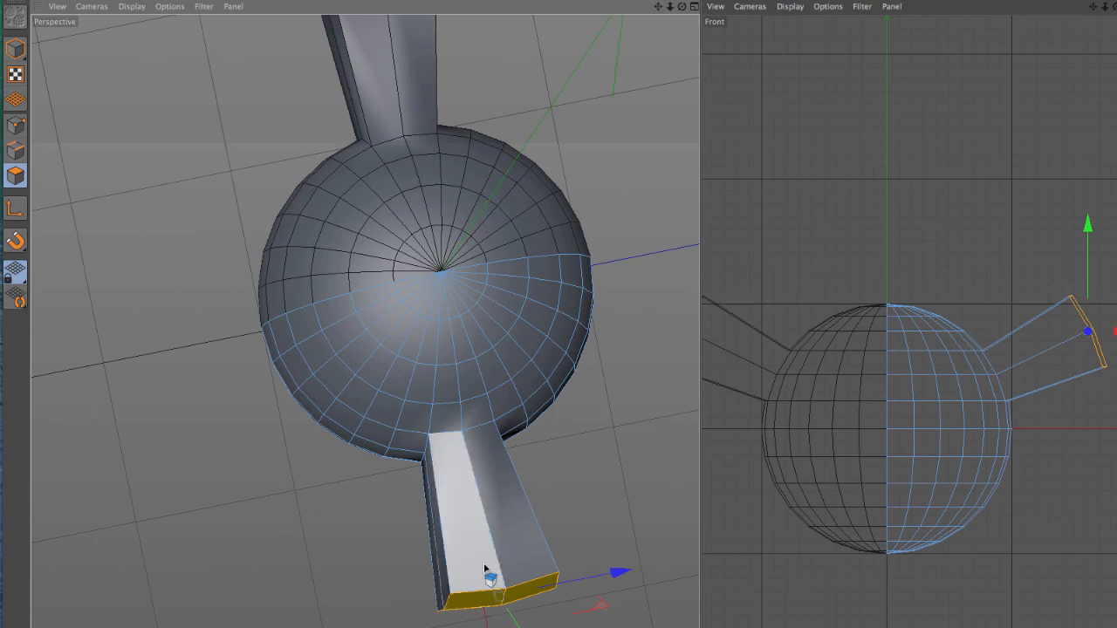
{"action": "left_click_drag", "start_coordinate": [446, 601], "coordinate": [419, 428], "text": "alt"}
{"action": "key", "text": "ctrl+z"}
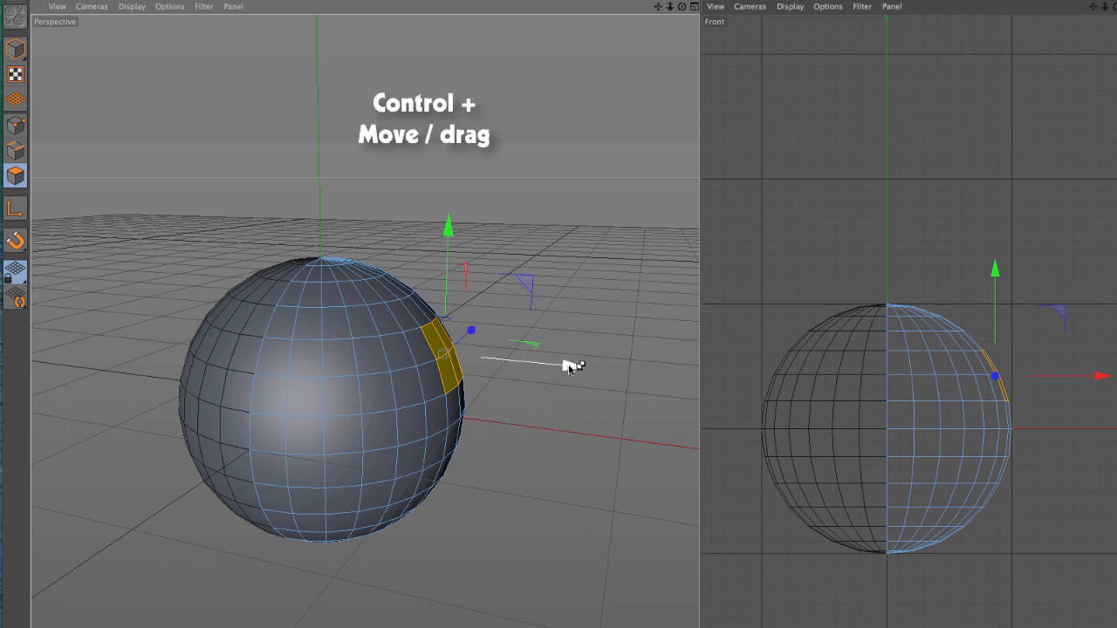
Step: Extrude the selected patch horizontally by moving a copy along the X axis, then undo the extrusion
{"action": "left_click_drag", "start_coordinate": [568, 367], "coordinate": [705, 358], "text": "ctrl"}
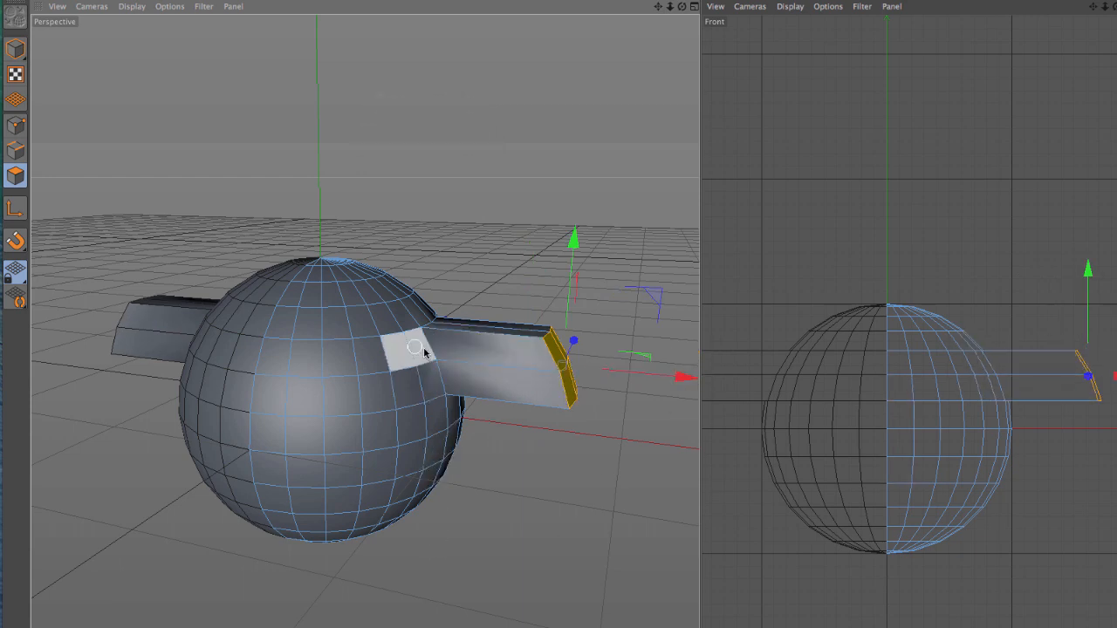
{"action": "left_click_drag", "start_coordinate": [395, 318], "coordinate": [430, 250], "text": "alt"}
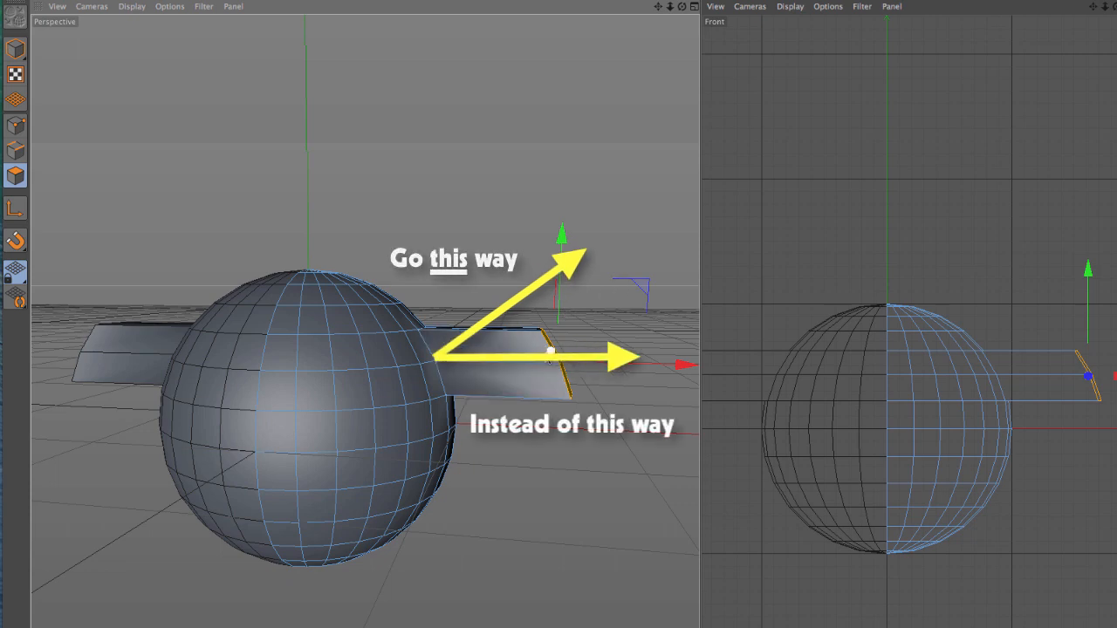
{"action": "key", "text": "ctrl+z"}
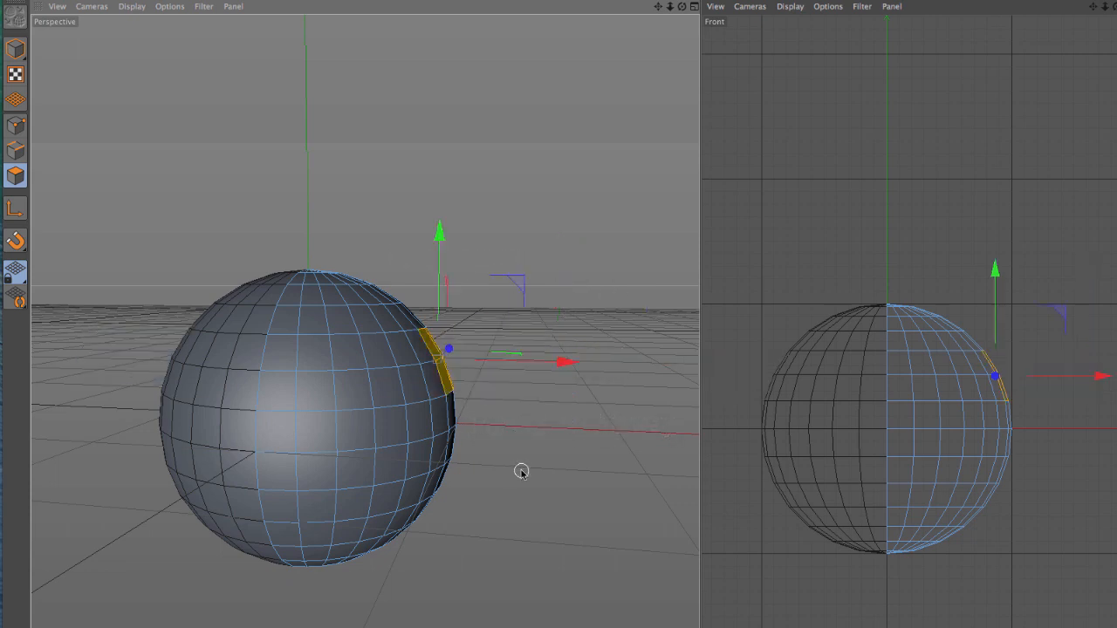
{"action": "key", "text": "ctrl+z"}
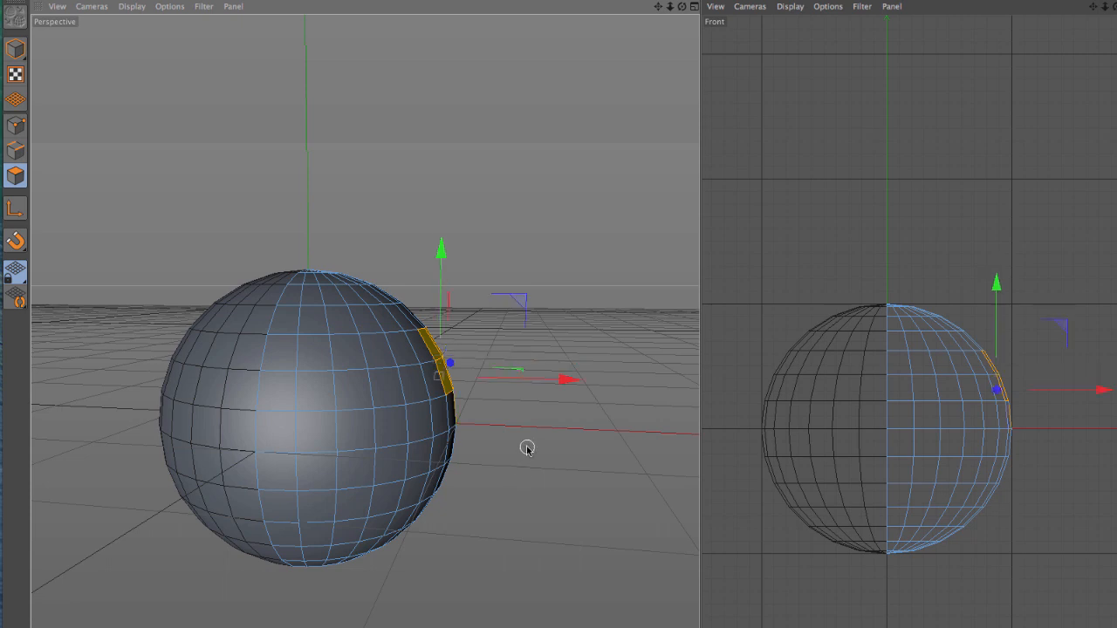
{"action": "key", "text": "ctrl+z"}
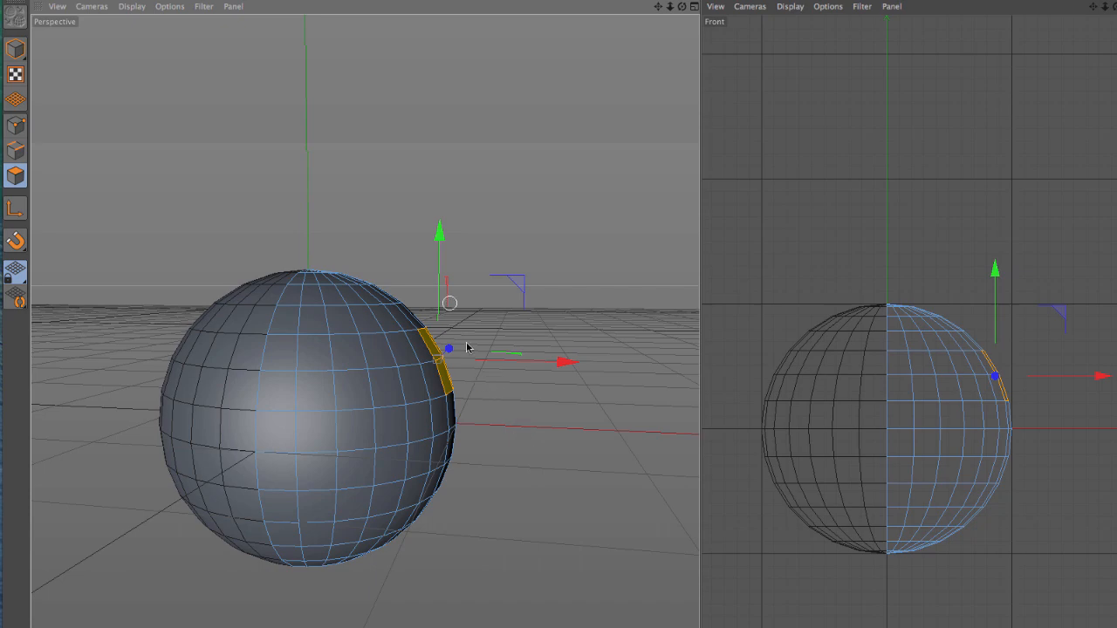
Step: Align the workplane to the selected polygon patch on the sphere
{"action": "left_click_drag", "start_coordinate": [476, 366], "coordinate": [538, 261], "text": "alt"}
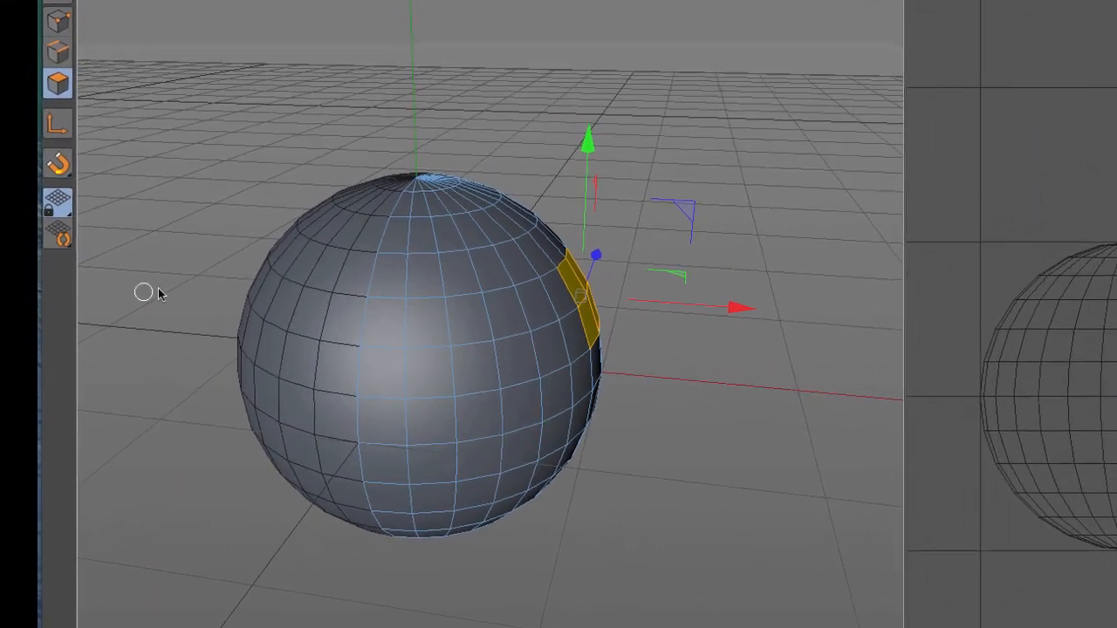
{"action": "left_click", "coordinate": [14, 272]}
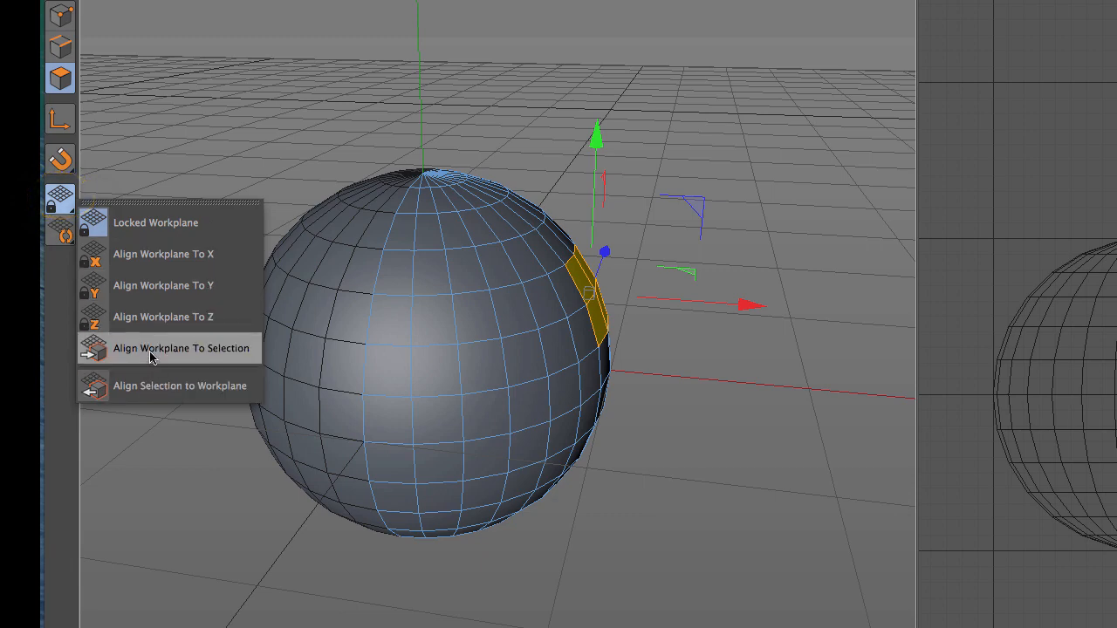
{"action": "left_click", "coordinate": [152, 351]}
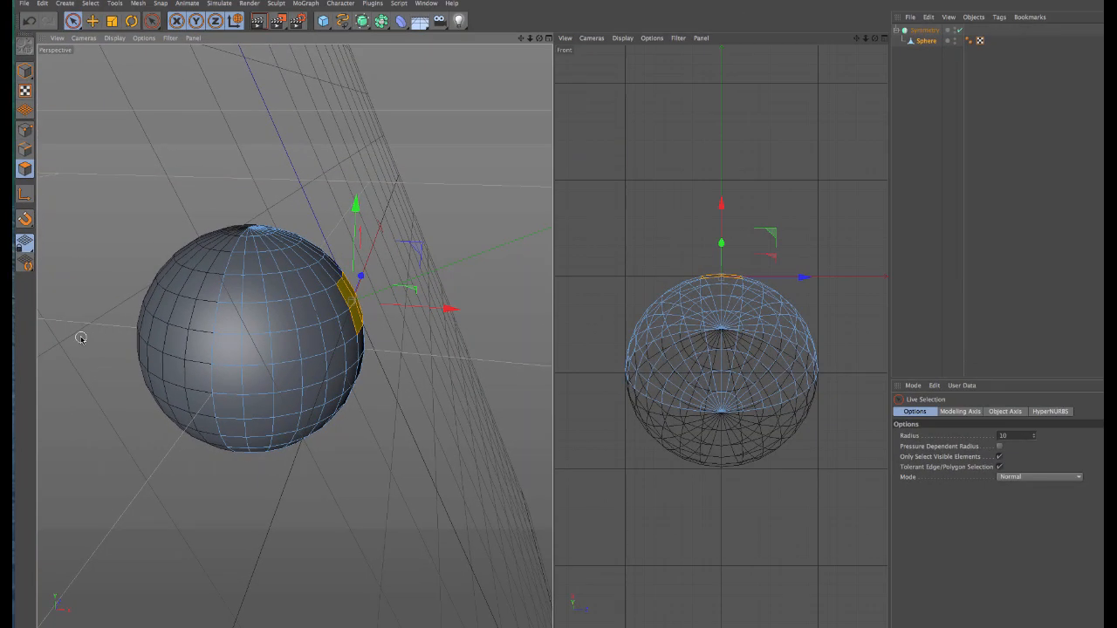
{"action": "left_click_drag", "start_coordinate": [369, 431], "coordinate": [337, 432], "text": "alt"}
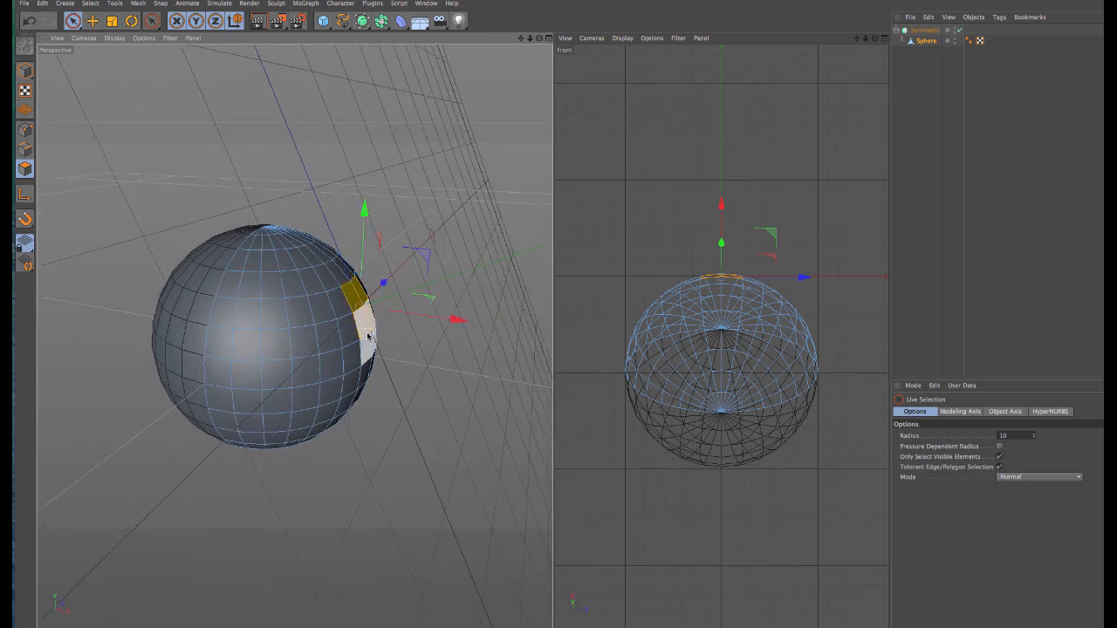
{"action": "left_click_drag", "start_coordinate": [386, 378], "coordinate": [427, 341], "text": "alt"}
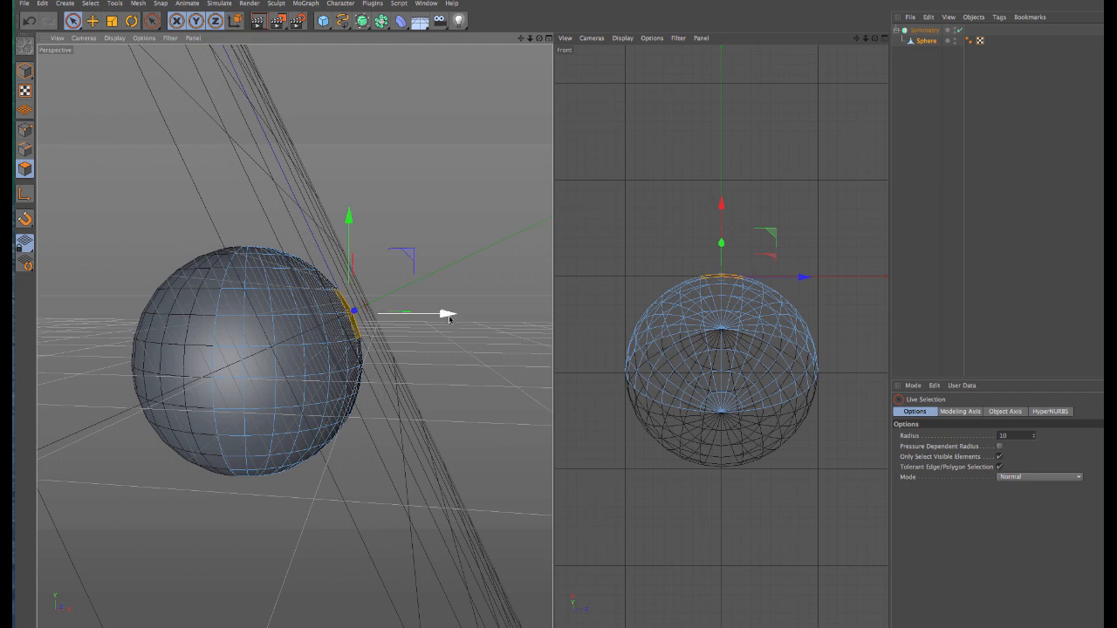
Step: Switch from the object to the world coordinate system and extrude the patch straight outward along the aligned workplane's Y axis
{"action": "left_click_drag", "start_coordinate": [449, 314], "coordinate": [518, 299], "text": "ctrl"}
{"action": "key", "text": "ctrl+z"}
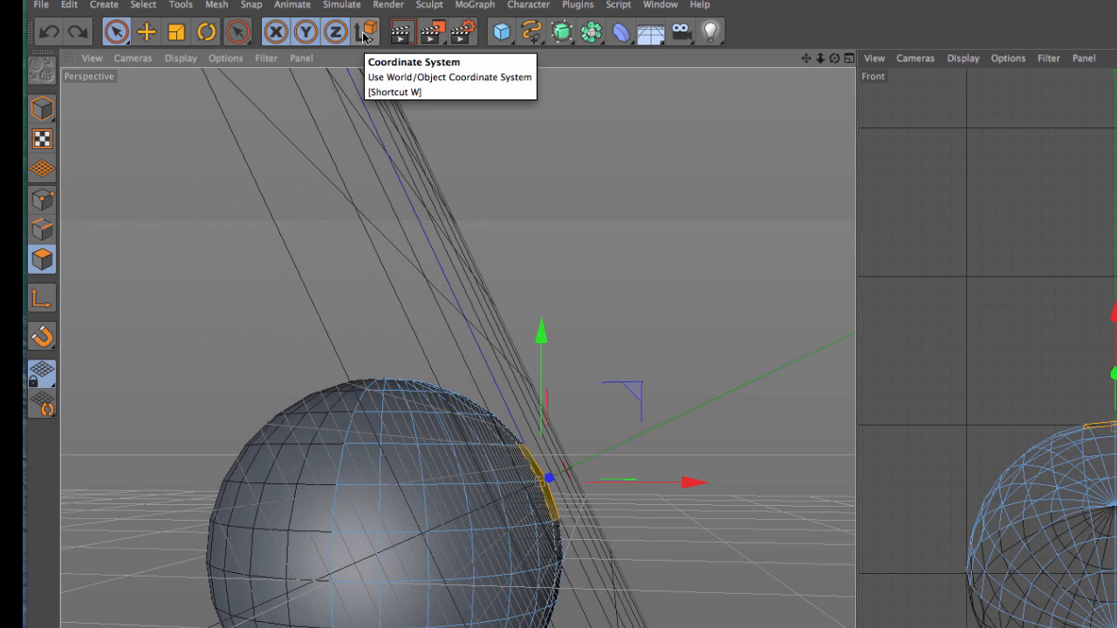
{"action": "left_click", "coordinate": [363, 33]}
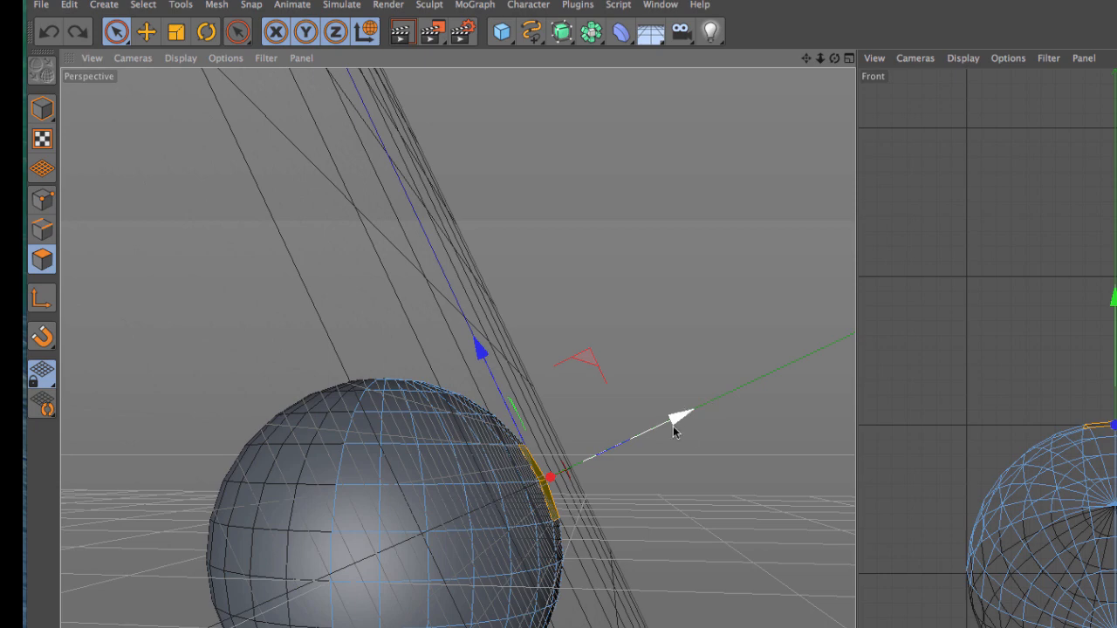
{"action": "left_click_drag", "start_coordinate": [680, 420], "coordinate": [823, 343], "text": "ctrl"}
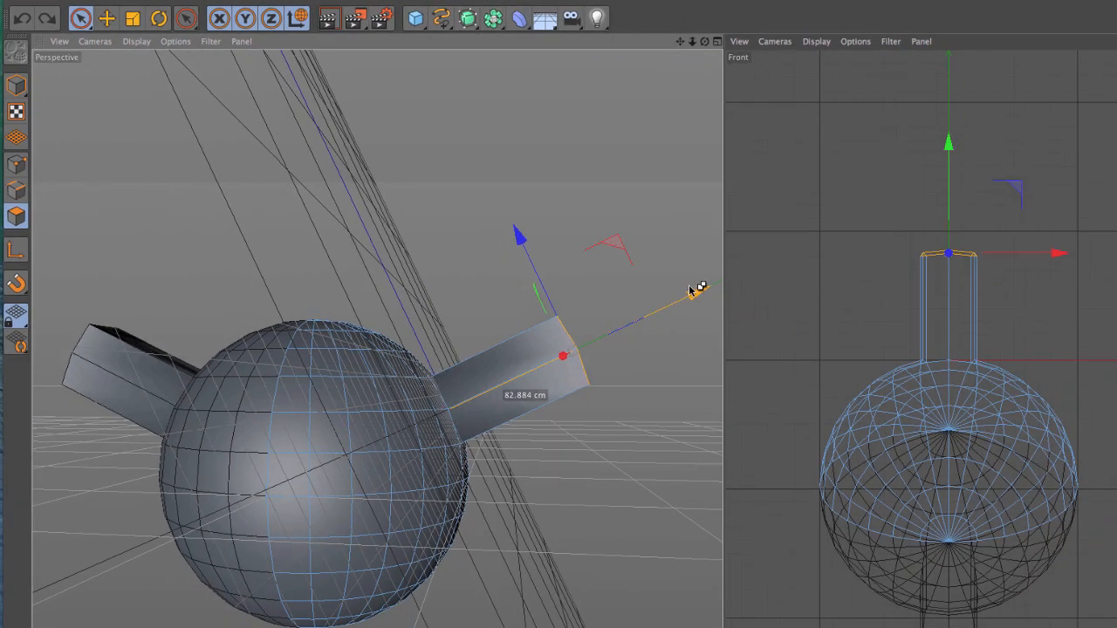
{"action": "left_click_drag", "start_coordinate": [691, 289], "coordinate": [695, 287], "text": "ctrl"}
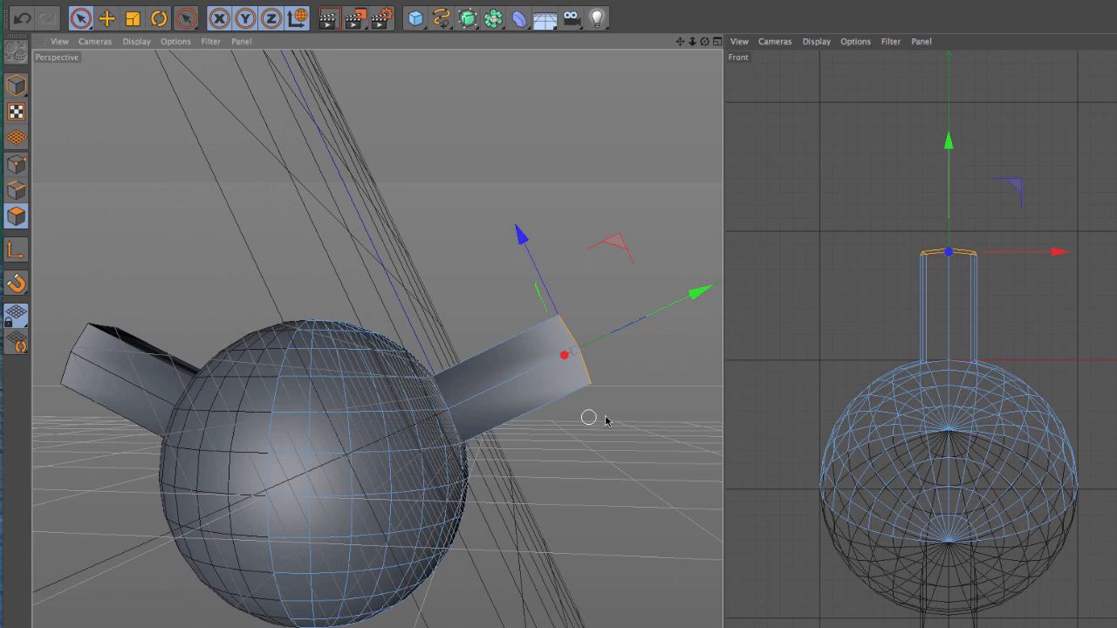
Step: Align the workplane back to Y to restore the horizontal ground grid around the extruded sphere
{"action": "left_click_drag", "start_coordinate": [570, 391], "coordinate": [485, 426], "text": "alt"}
{"action": "scroll", "coordinate": [484, 385], "scroll_direction": "down", "scroll_amount": 2}
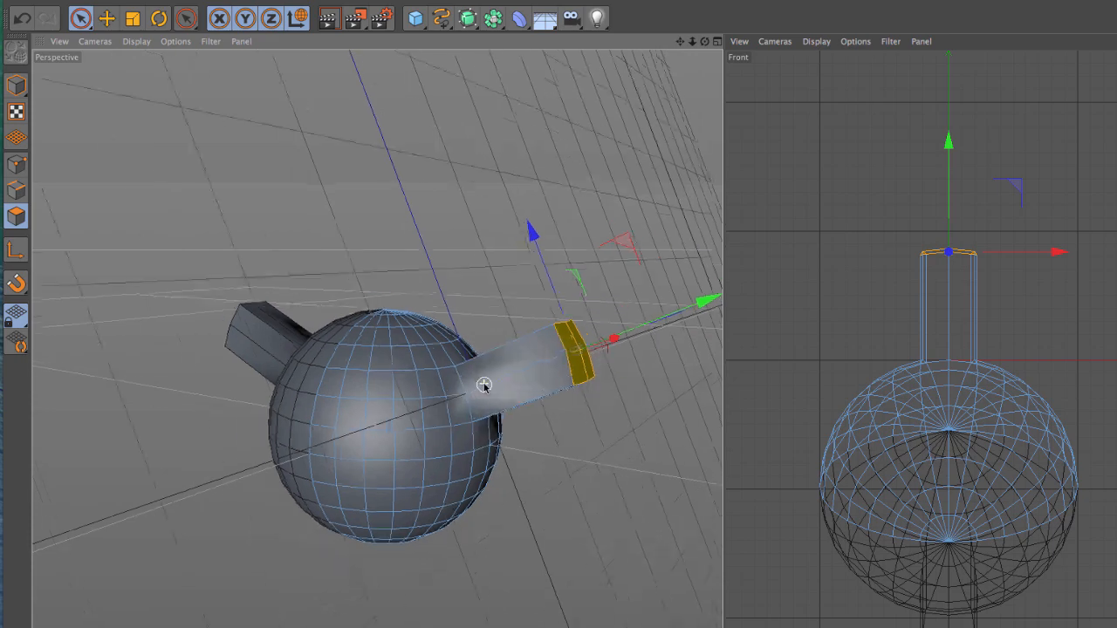
{"action": "scroll", "coordinate": [485, 385], "scroll_direction": "down", "scroll_amount": 2}
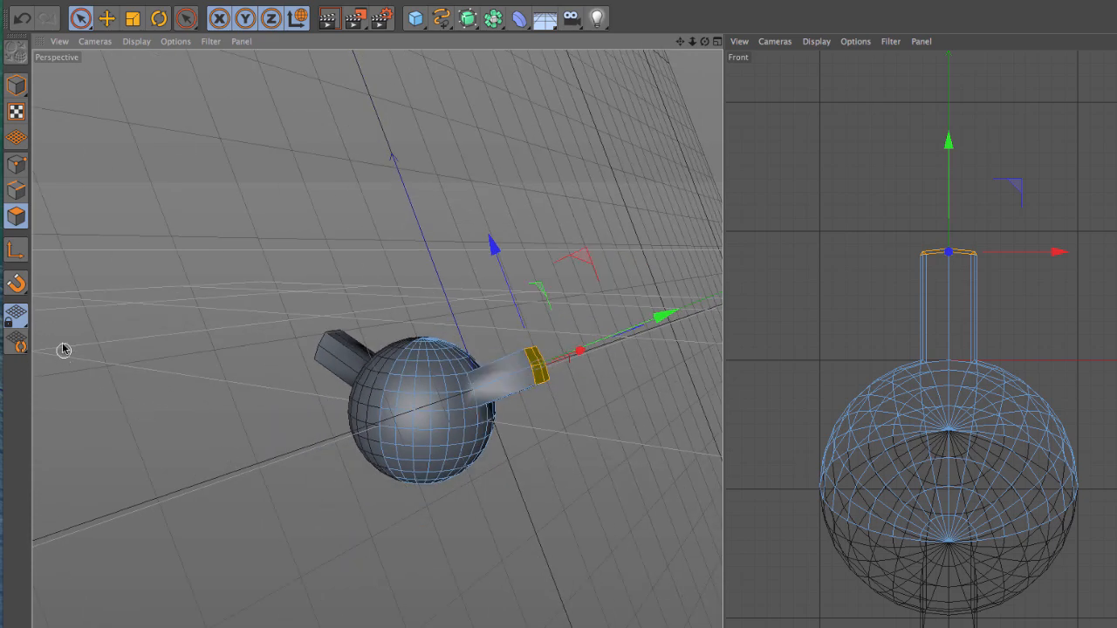
{"action": "left_click", "coordinate": [16, 319]}
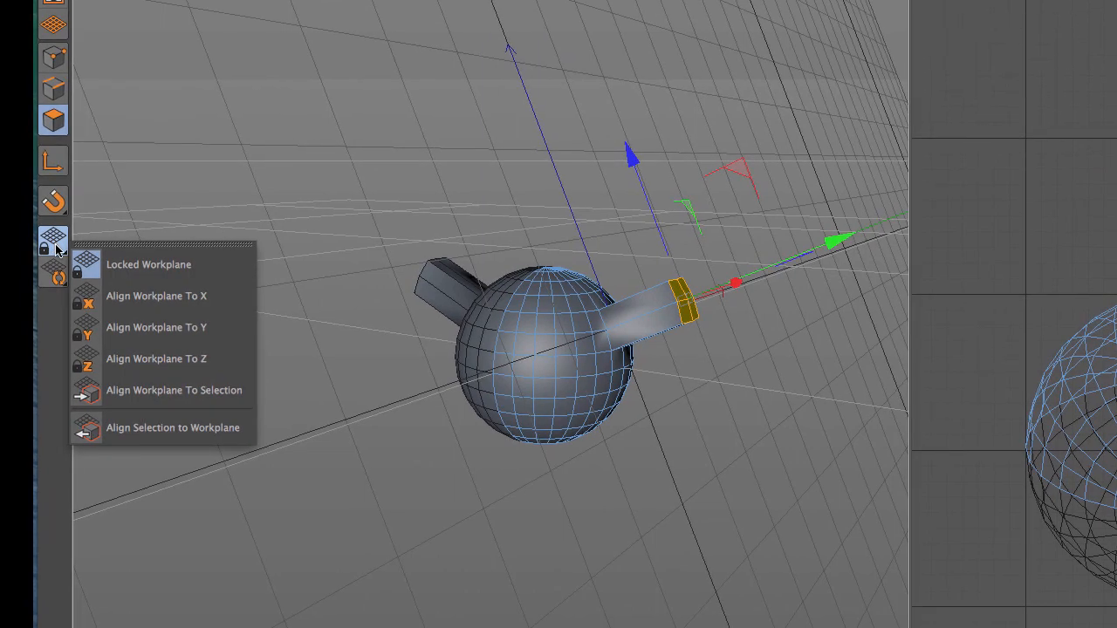
{"action": "left_click", "coordinate": [158, 327]}
{"action": "left_click_drag", "start_coordinate": [646, 349], "coordinate": [703, 424], "text": "alt"}
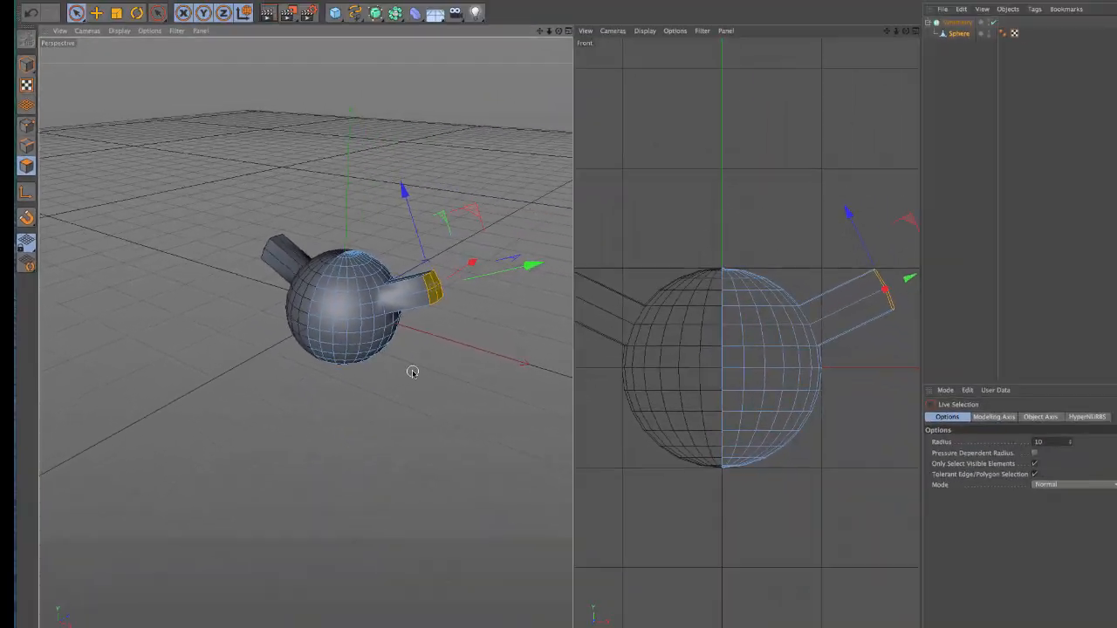